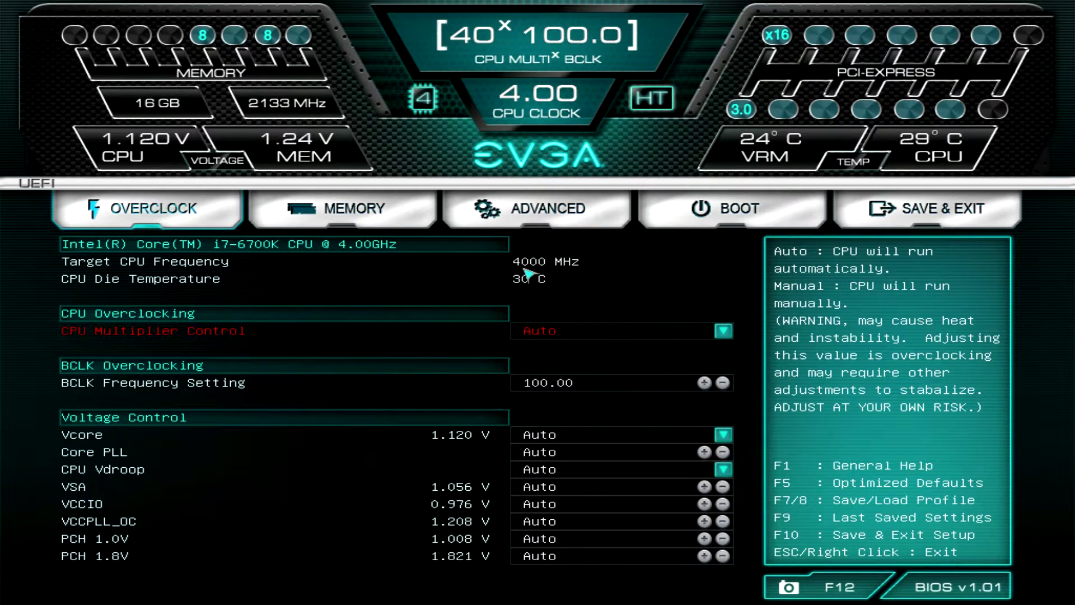
pyautogui.press('Down')
pyautogui.press('Down')
pyautogui.press('Down')
pyautogui.press('Down')
pyautogui.press('Down')
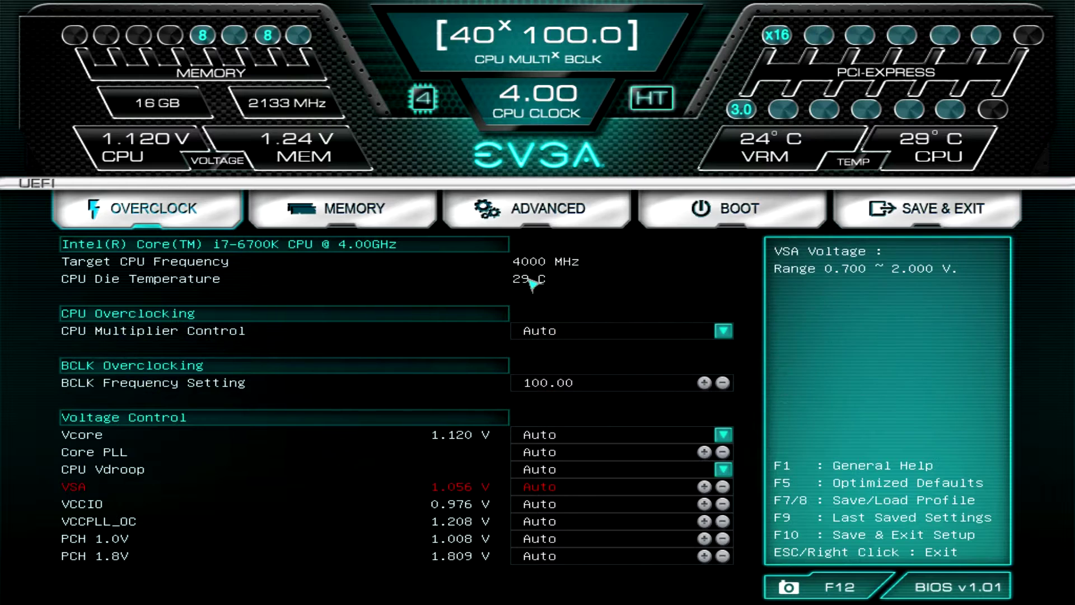
pyautogui.press('Up')
pyautogui.press('Up')
pyautogui.press('Up')
pyautogui.press('Up')
pyautogui.press('Up')
pyautogui.click(723, 331)
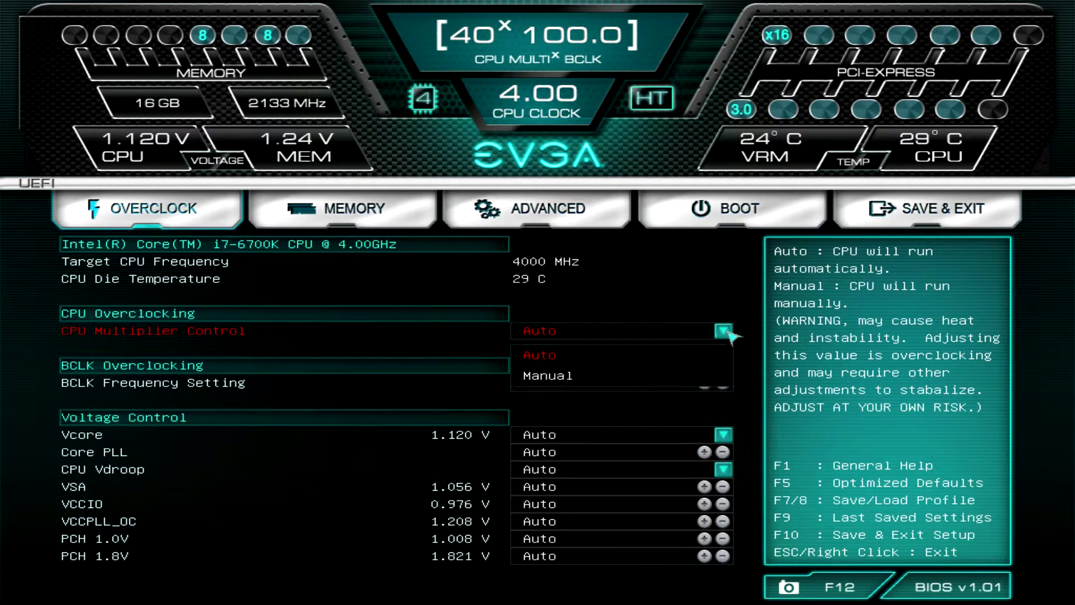
pyautogui.click(626, 381)
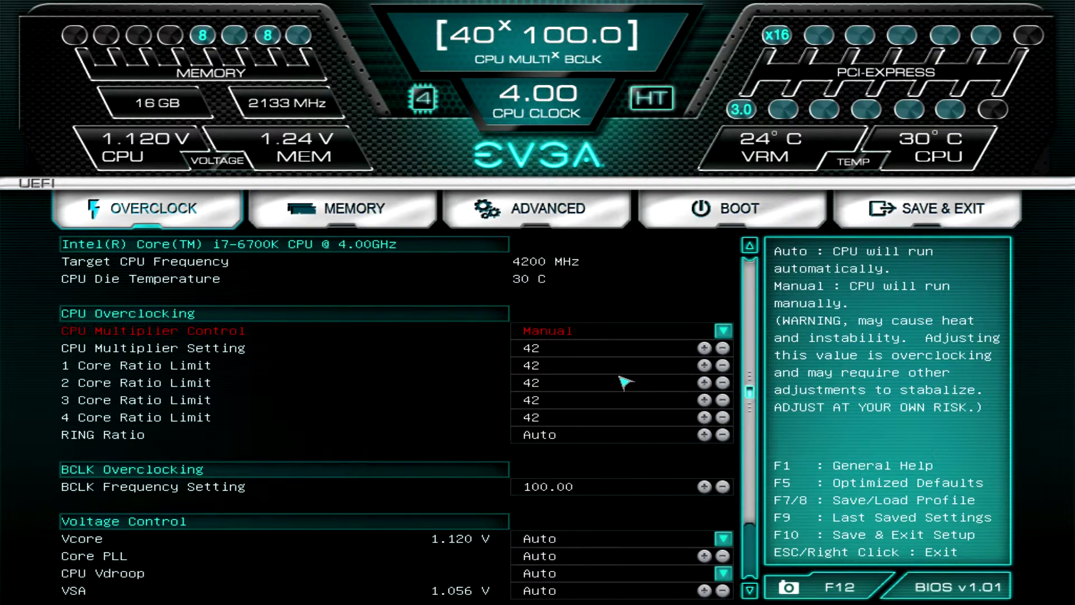
pyautogui.click(723, 331)
pyautogui.click(693, 354)
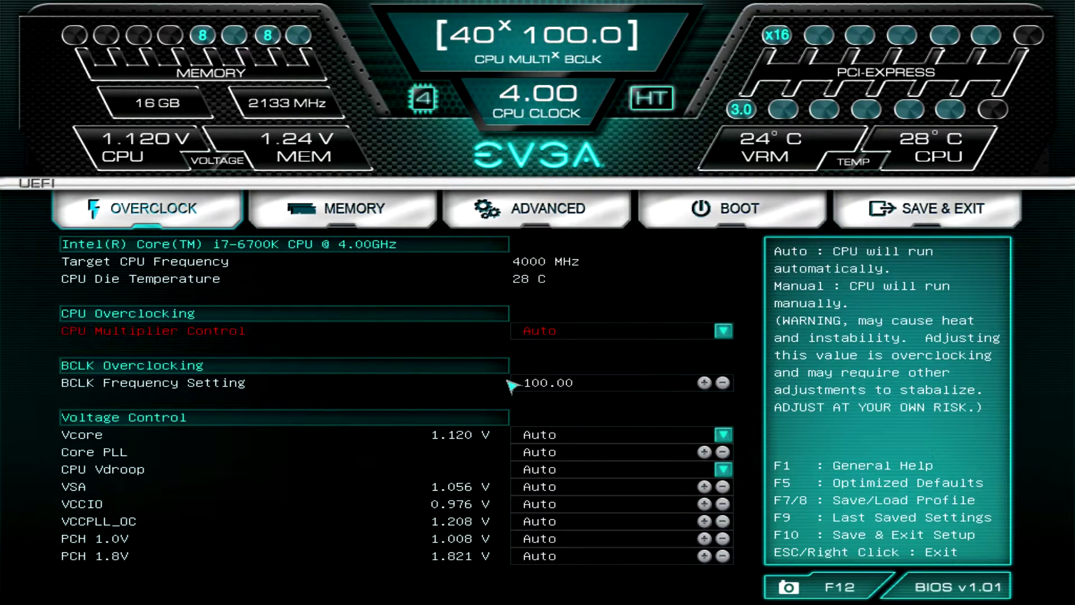
pyautogui.press('Down')
pyautogui.press('Down')
pyautogui.press('Down')
pyautogui.press('Down')
pyautogui.press('Down')
pyautogui.press('Down')
pyautogui.press('Down')
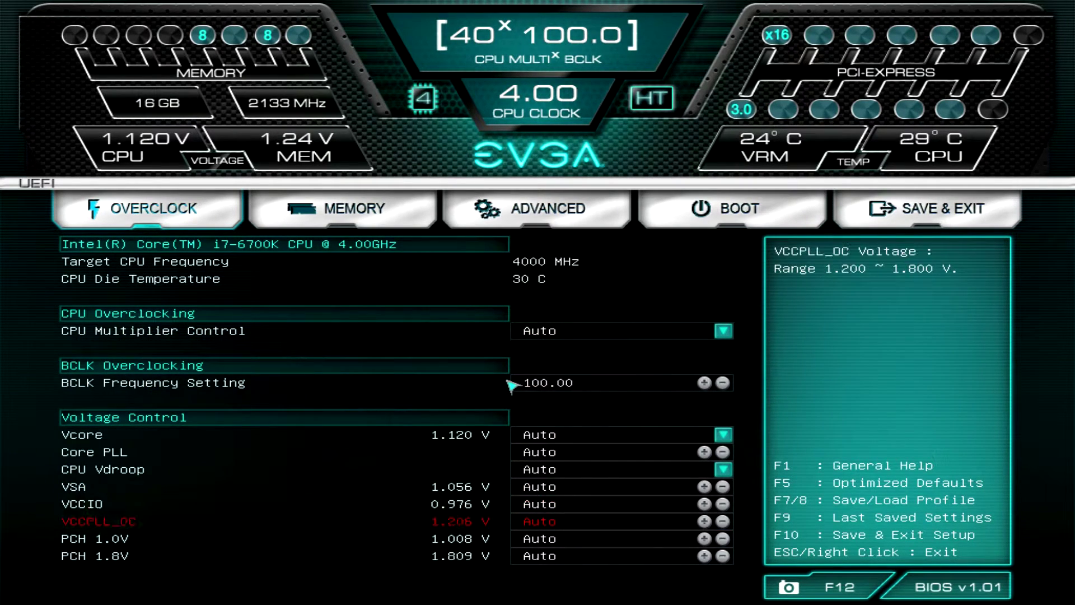
pyautogui.press('Up')
pyautogui.press('Up')
pyautogui.press('Up')
pyautogui.press('Up')
pyautogui.press('Up')
pyautogui.press('Up')
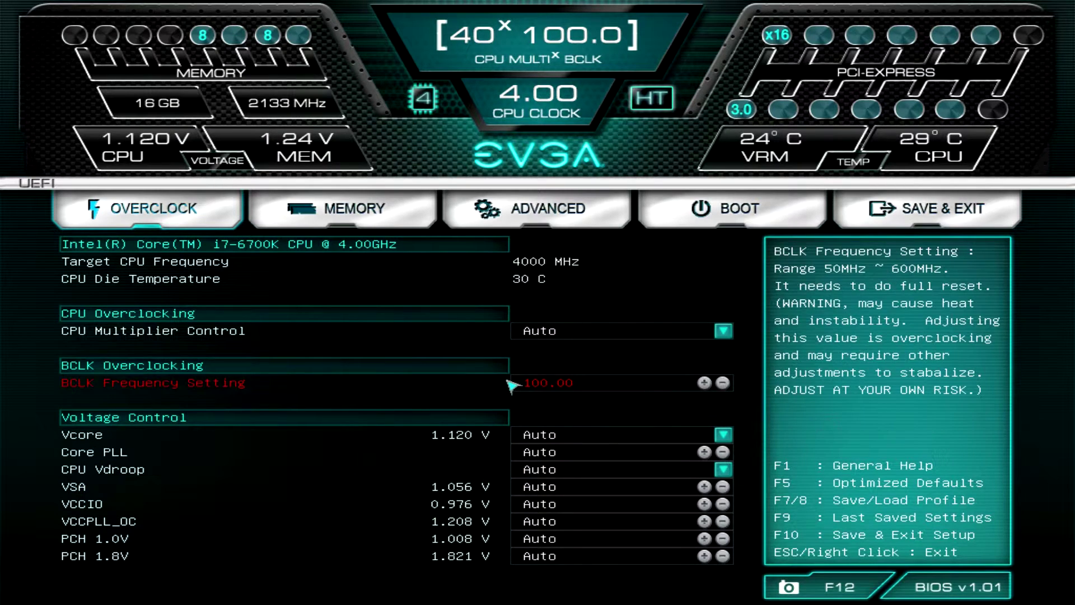
pyautogui.press('Down')
pyautogui.press('Down')
pyautogui.press('Down')
pyautogui.press('Down')
pyautogui.press('Down')
pyautogui.press('Down')
pyautogui.press('Down')
pyautogui.press('Down')
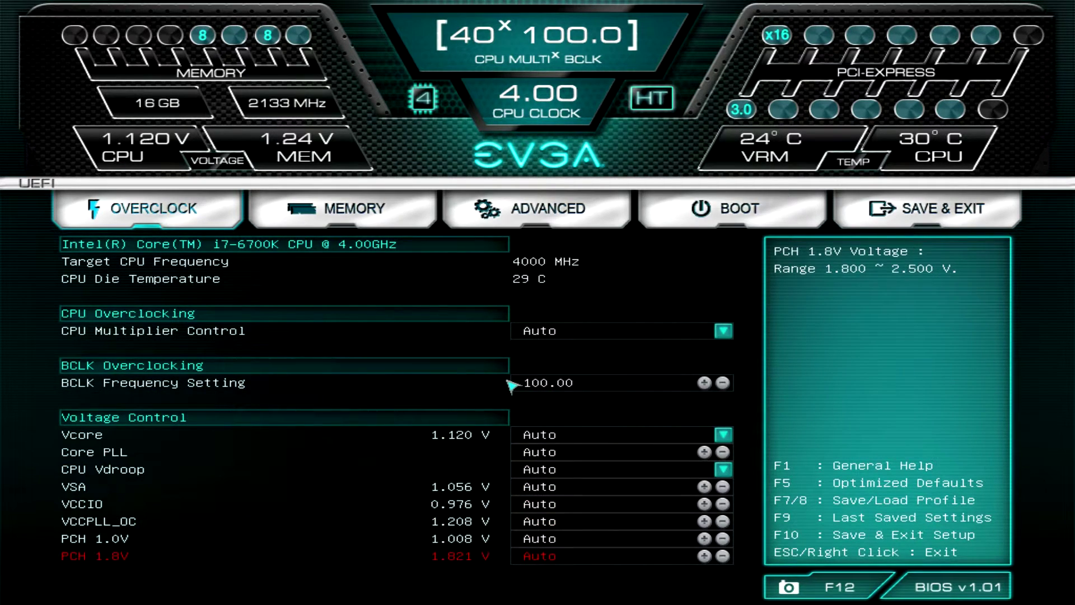
pyautogui.press('Up')
pyautogui.press('Up')
pyautogui.press('Up')
pyautogui.press('Up')
pyautogui.press('Up')
pyautogui.press('Up')
pyautogui.press('Up')
pyautogui.press('Up')
pyautogui.press('Up')
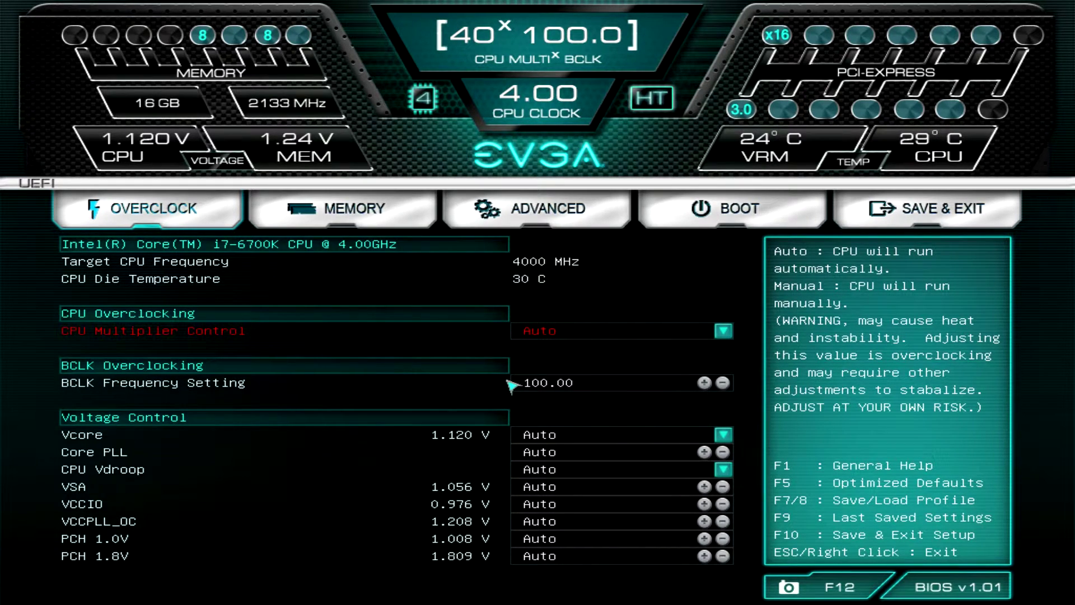
pyautogui.click(218, 387)
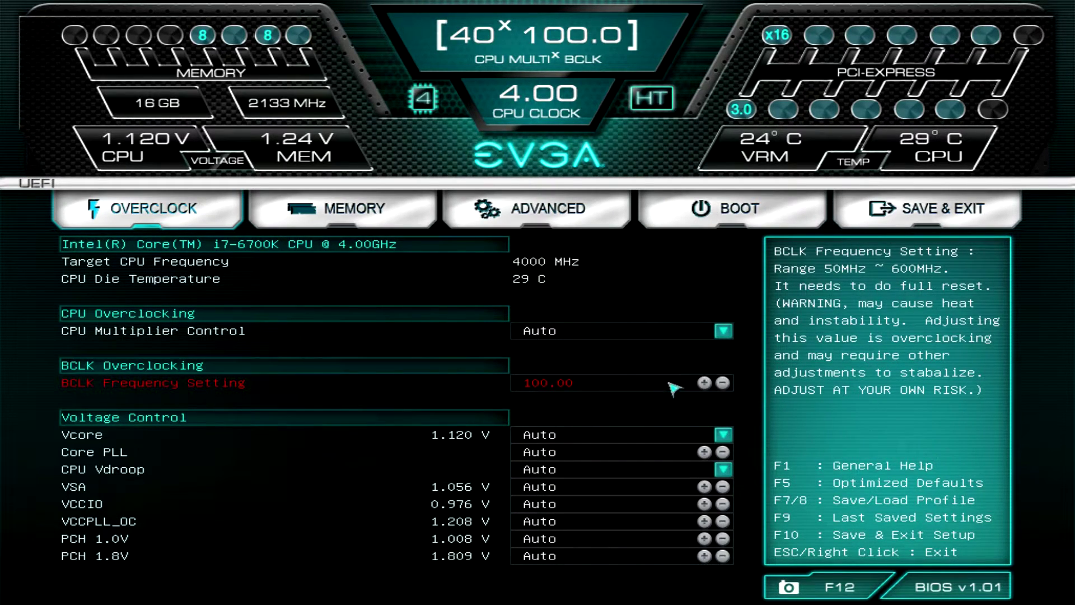
# Open the Memory page and check the Memory Profiles list, leaving it on Automatic
pyautogui.click(329, 223)
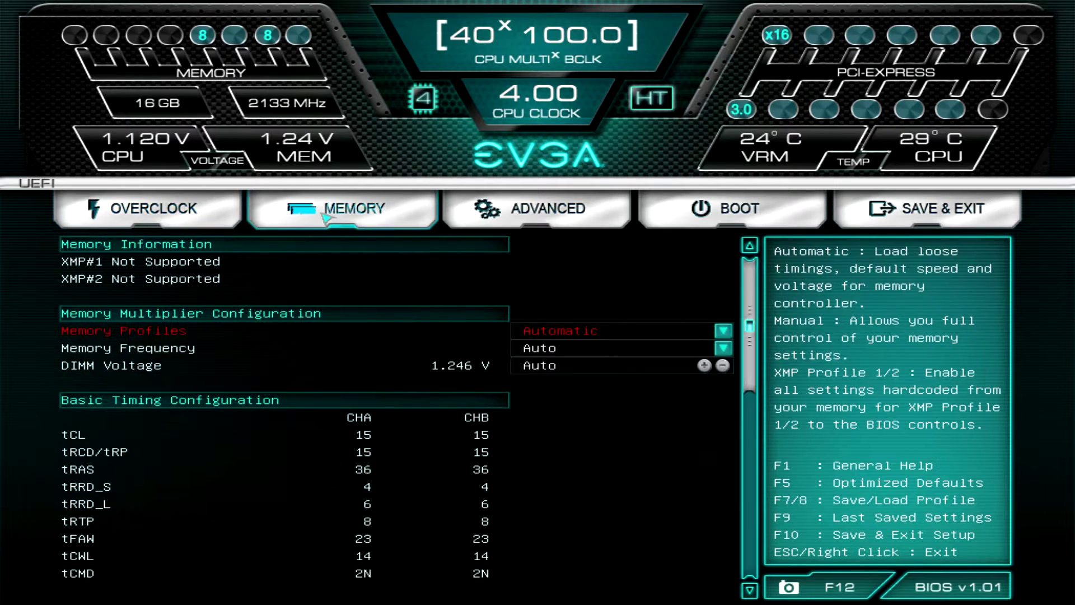
pyautogui.click(724, 331)
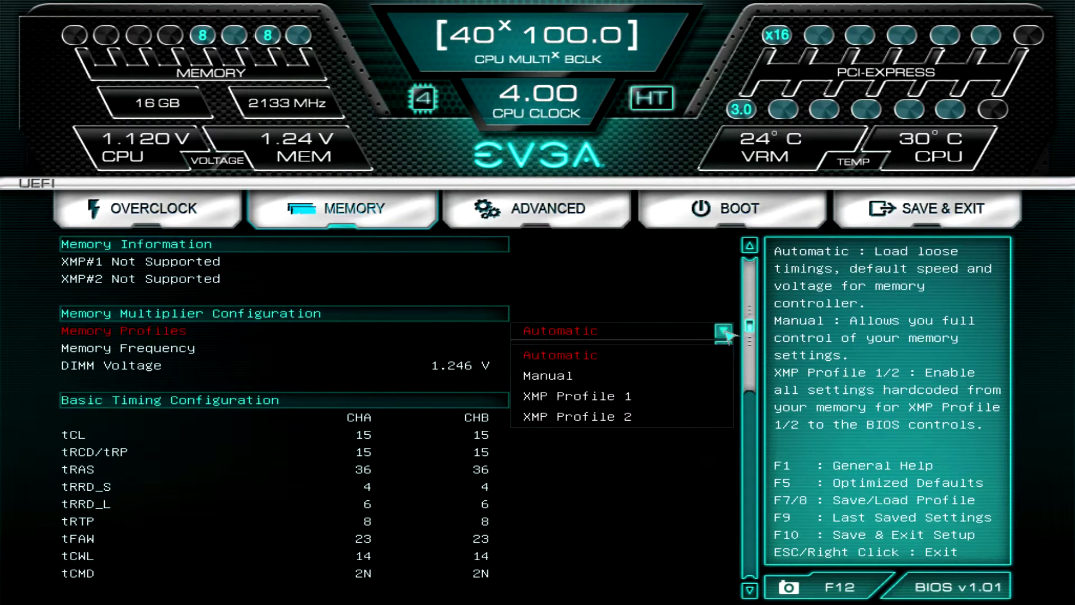
pyautogui.click(635, 398)
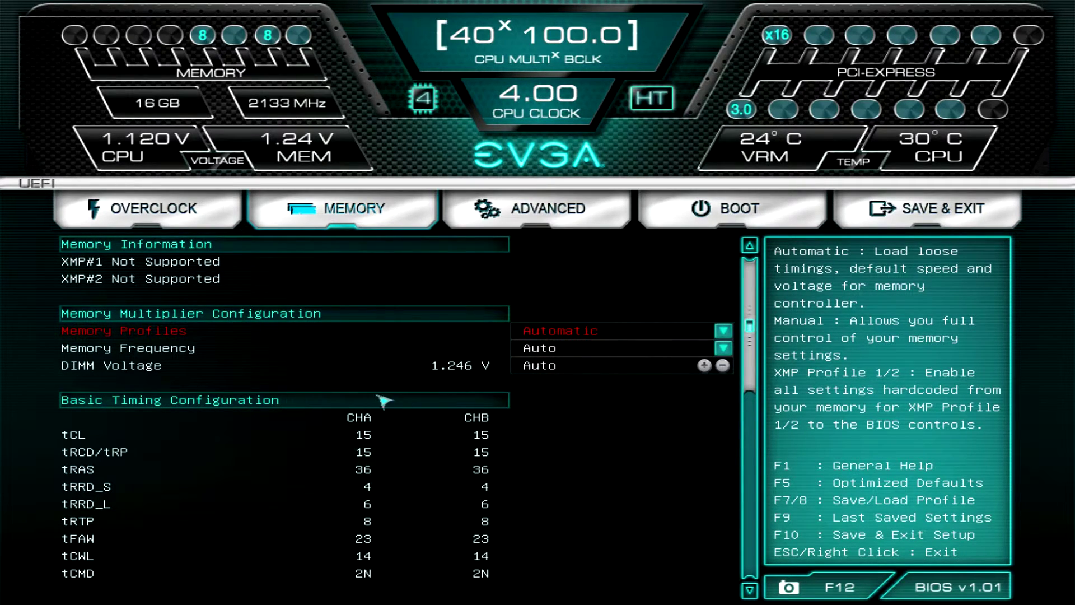
# Scroll through the DRAM timing tables and back up, then go to the Advanced page
pyautogui.scroll(-2, 412, 417)
pyautogui.scroll(-5, 412, 417)
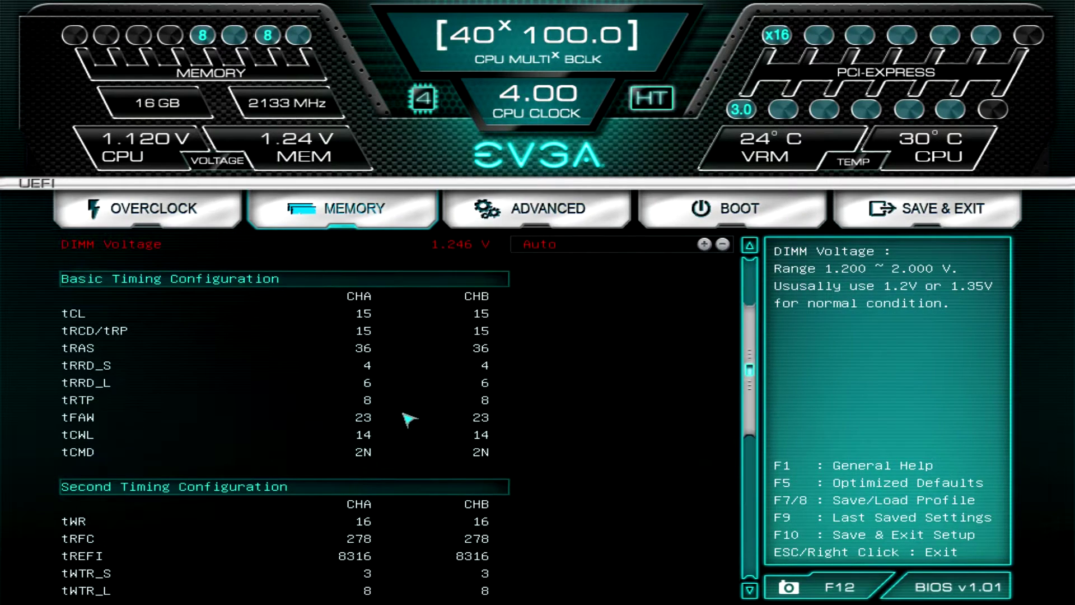
pyautogui.scroll(-11, 314, 398)
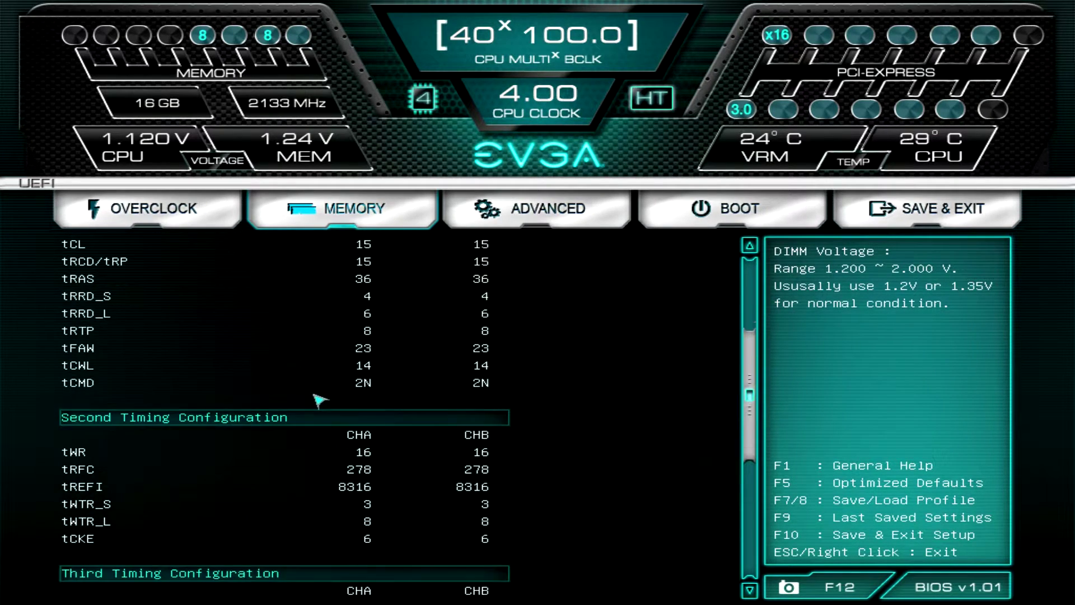
pyautogui.scroll(-10, 313, 399)
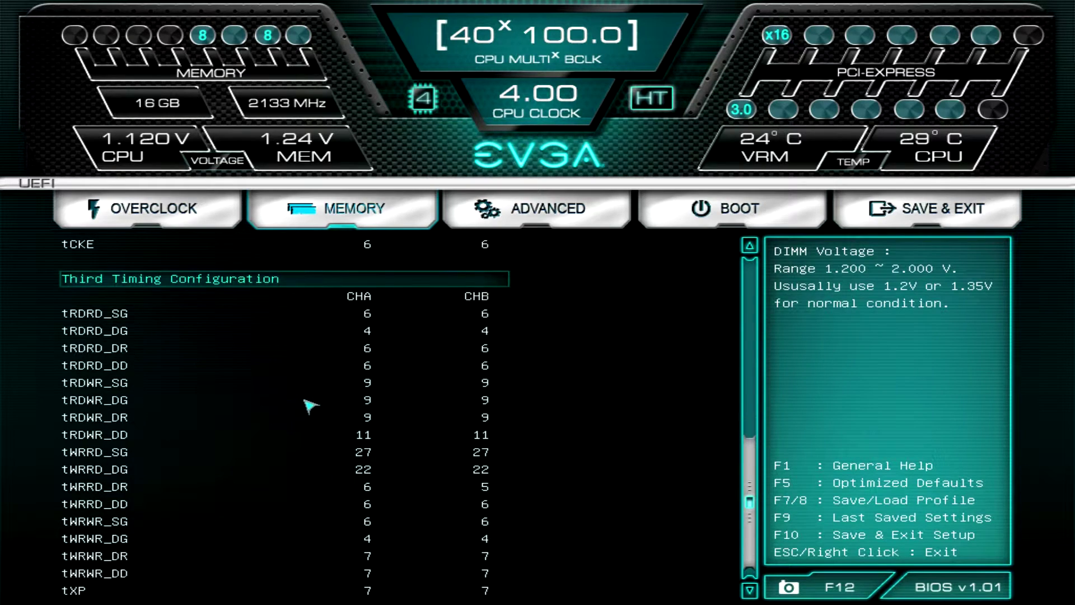
pyautogui.scroll(16, 312, 401)
pyautogui.scroll(12, 308, 409)
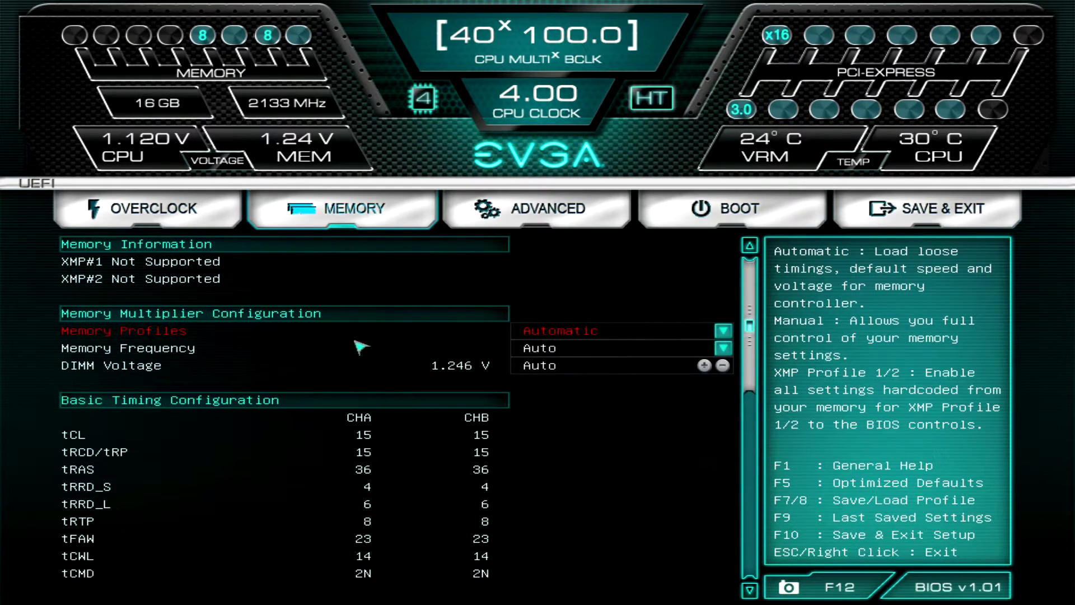
pyautogui.click(543, 219)
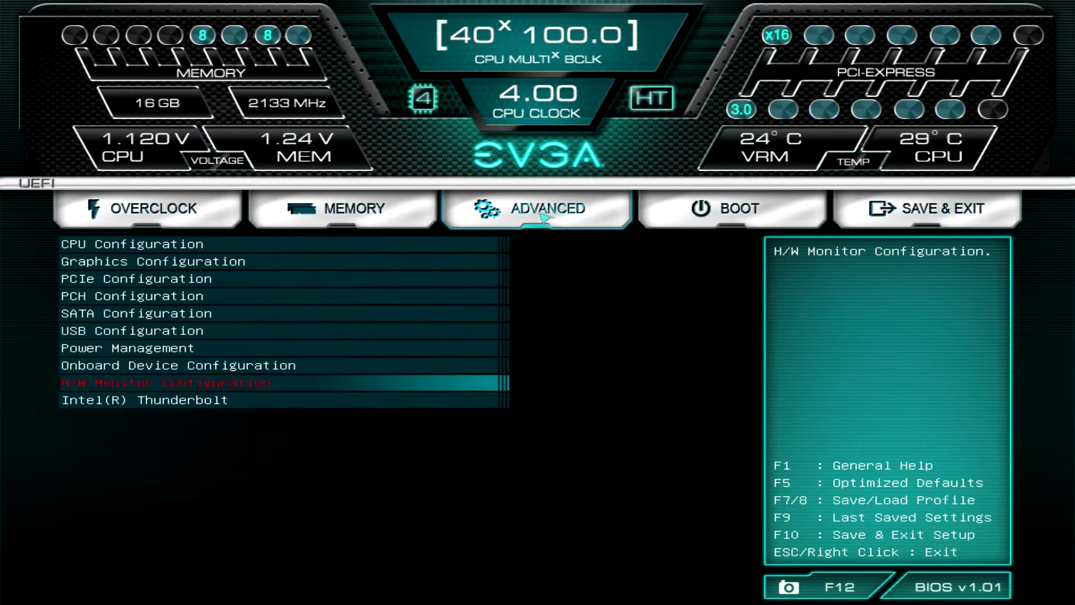
# Review CPU Configuration and Graphics Configuration, leaving Primary Display and Internal Graphics on Auto
pyautogui.press('Up')
pyautogui.press('Up')
pyautogui.press('Up')
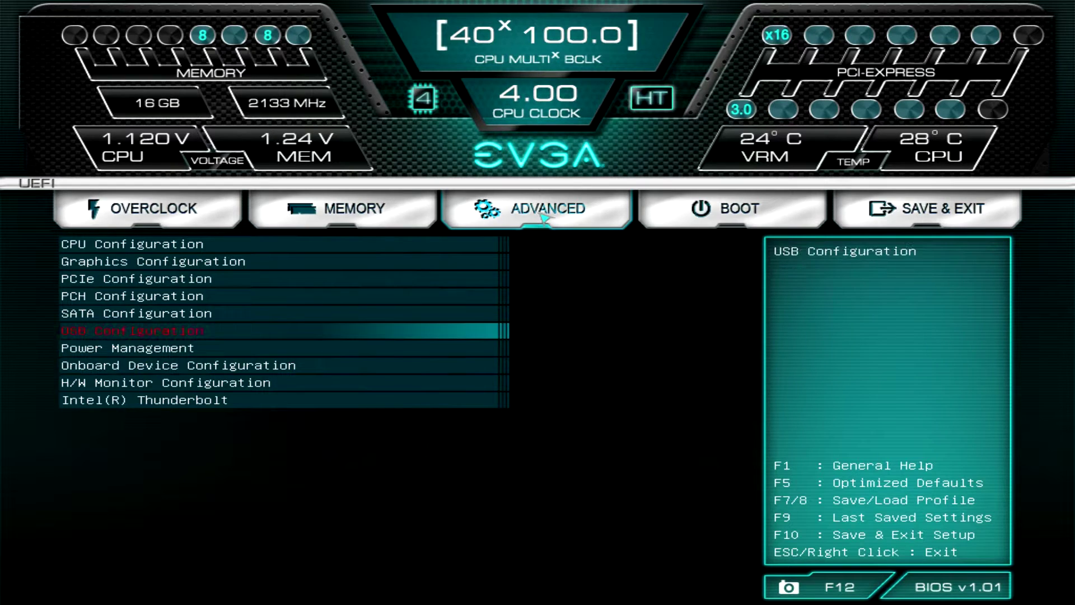
pyautogui.press('Up')
pyautogui.press('Up')
pyautogui.press('Up')
pyautogui.press('Up')
pyautogui.press('Up')
pyautogui.press('Return')
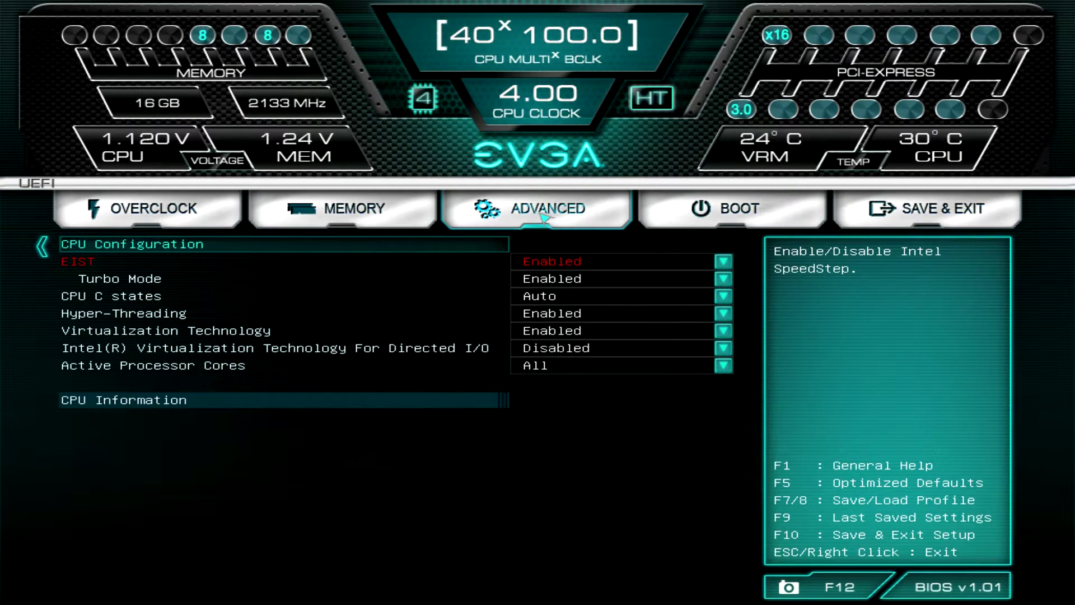
pyautogui.press('Escape')
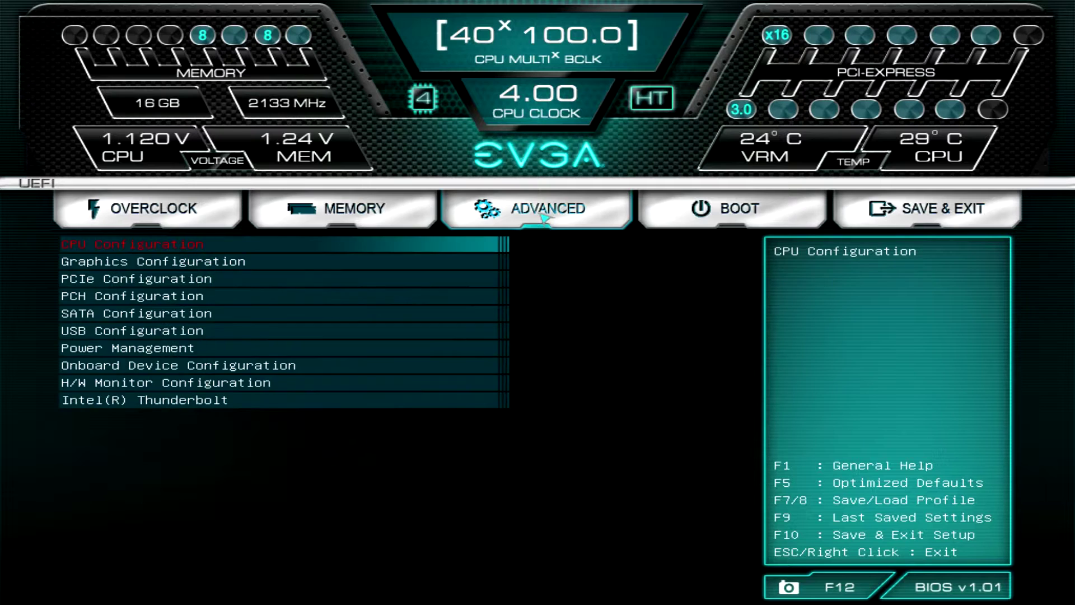
pyautogui.press('Down')
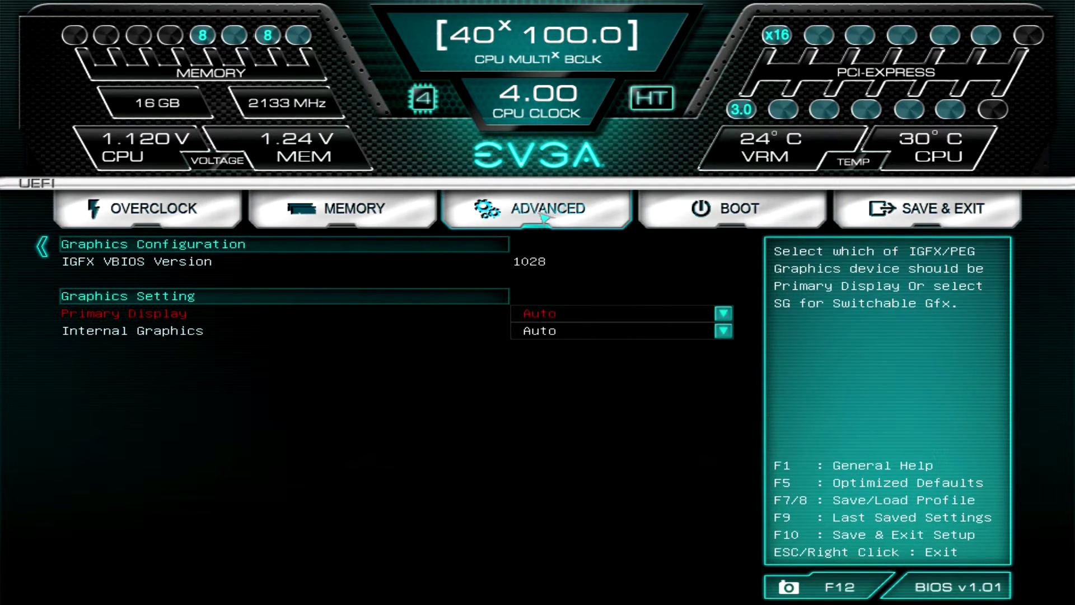
pyautogui.press('Escape')
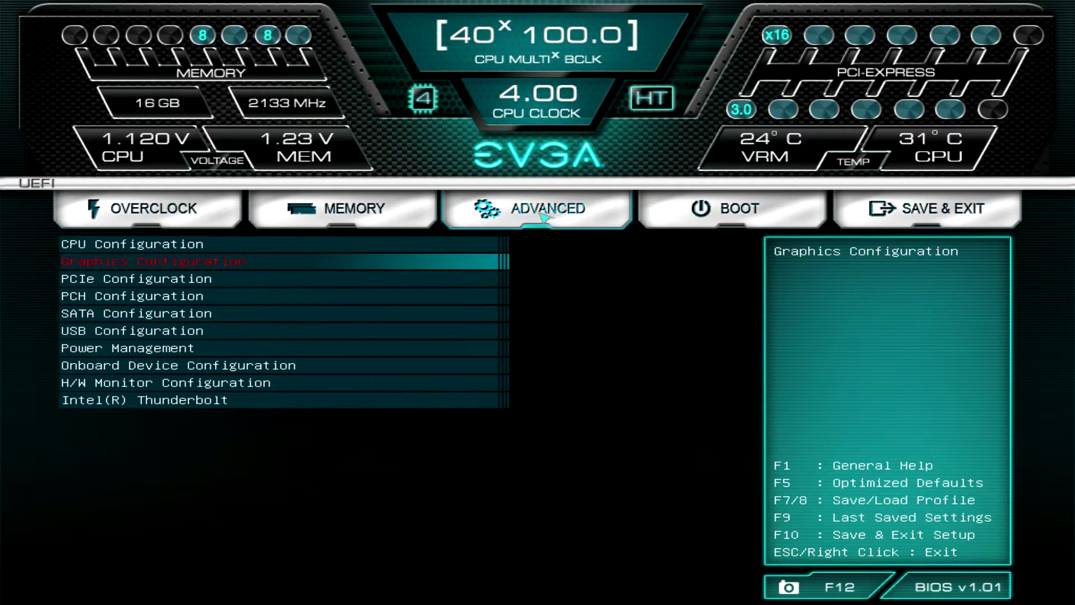
# Open PCIe Configuration and view the PE1 Speed choices without changing them
pyautogui.press('Down')
pyautogui.press('Return')
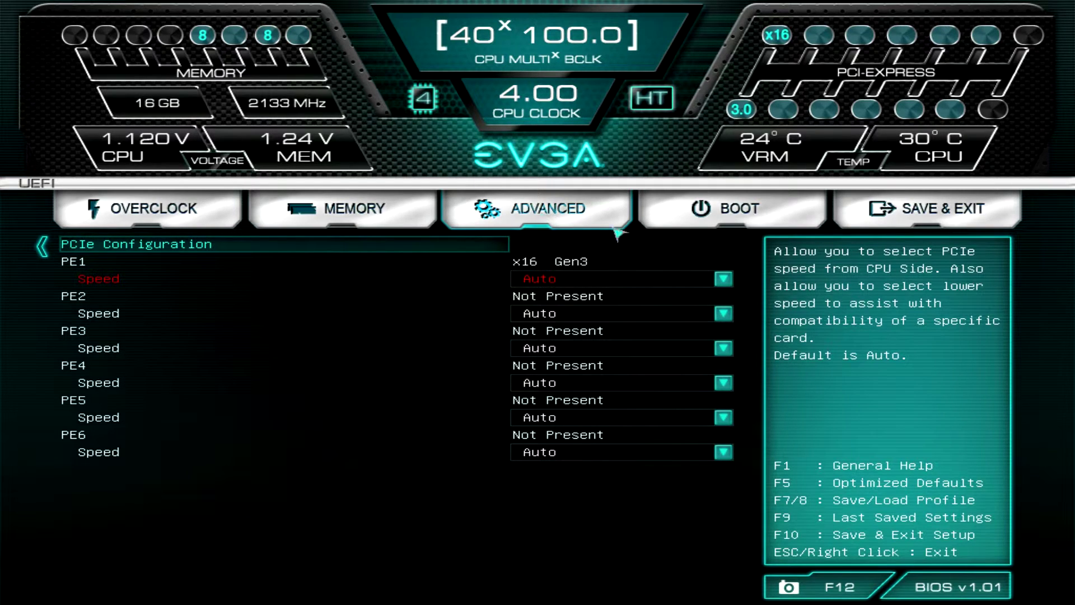
pyautogui.click(724, 279)
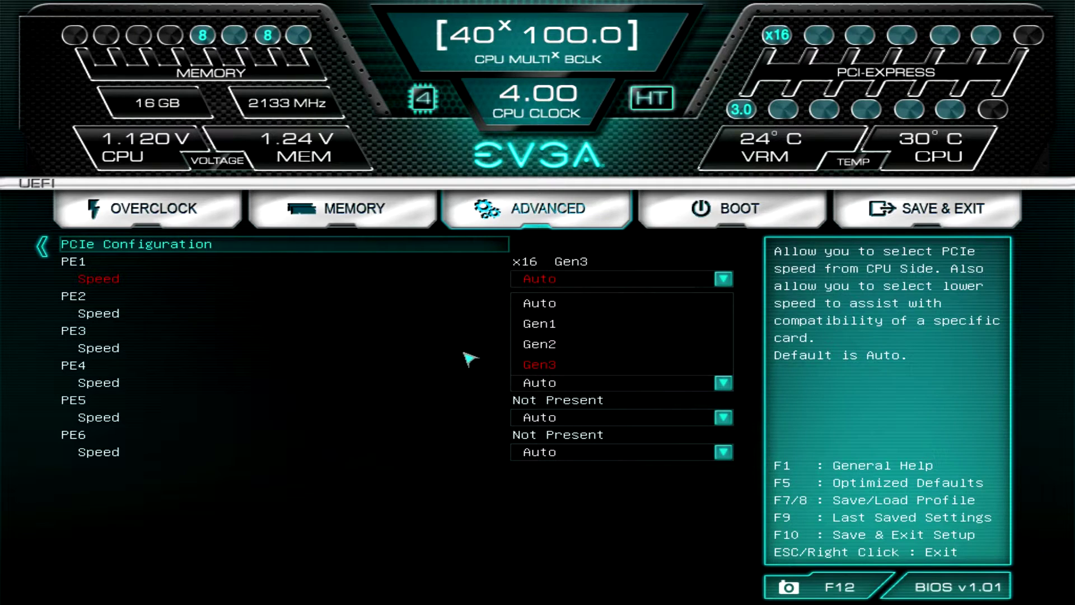
pyautogui.press('Escape')
pyautogui.press('Escape')
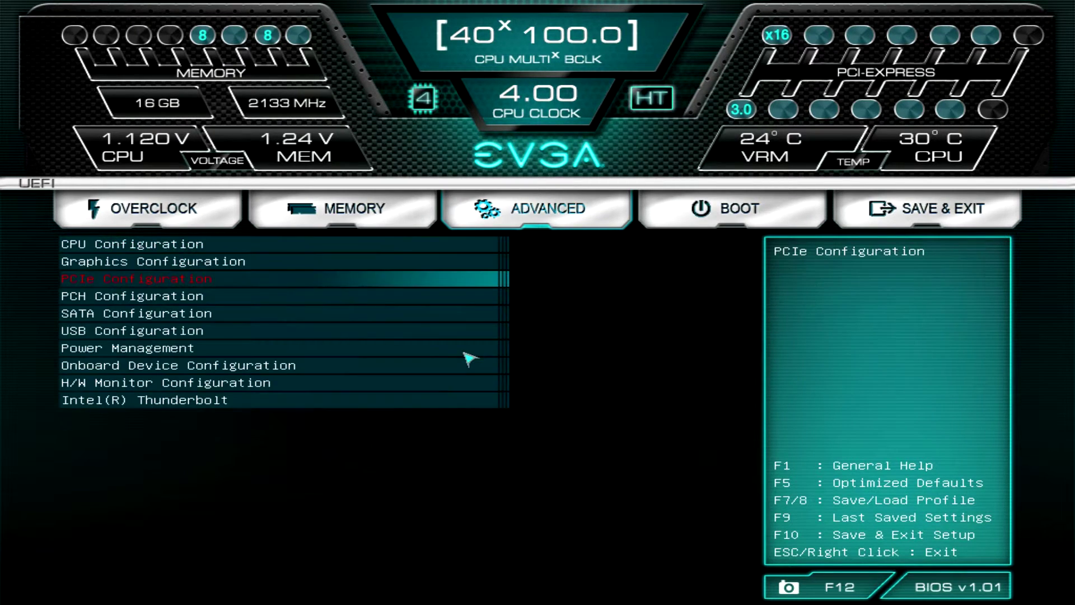
# View PCH Configuration details with the Z170 SKU and ME firmware version
pyautogui.press('Down')
pyautogui.press('Return')
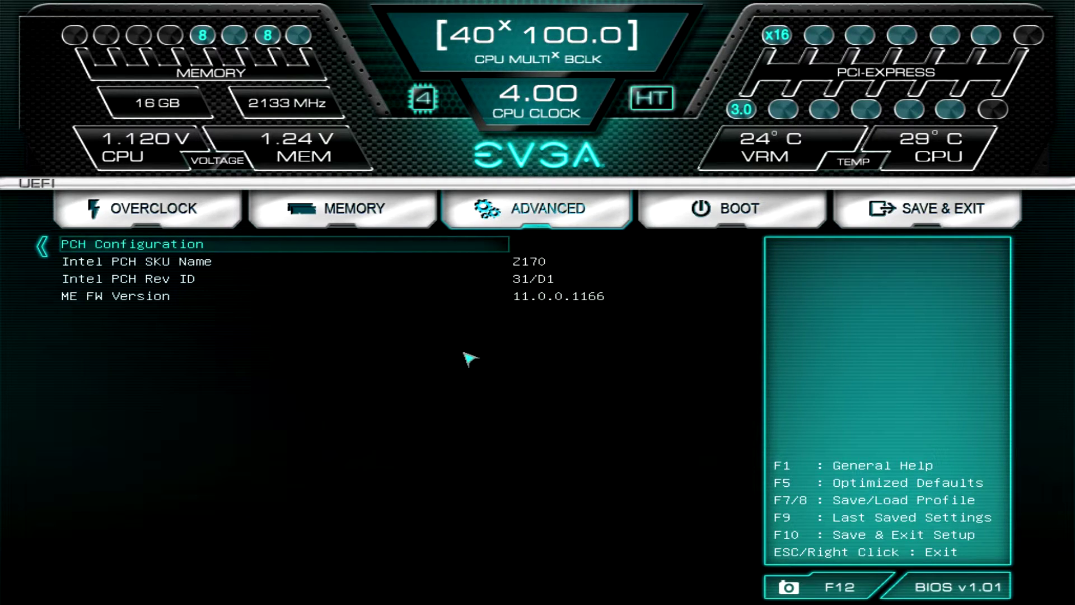
pyautogui.press('Escape')
pyautogui.press('Down')
pyautogui.press('Return')
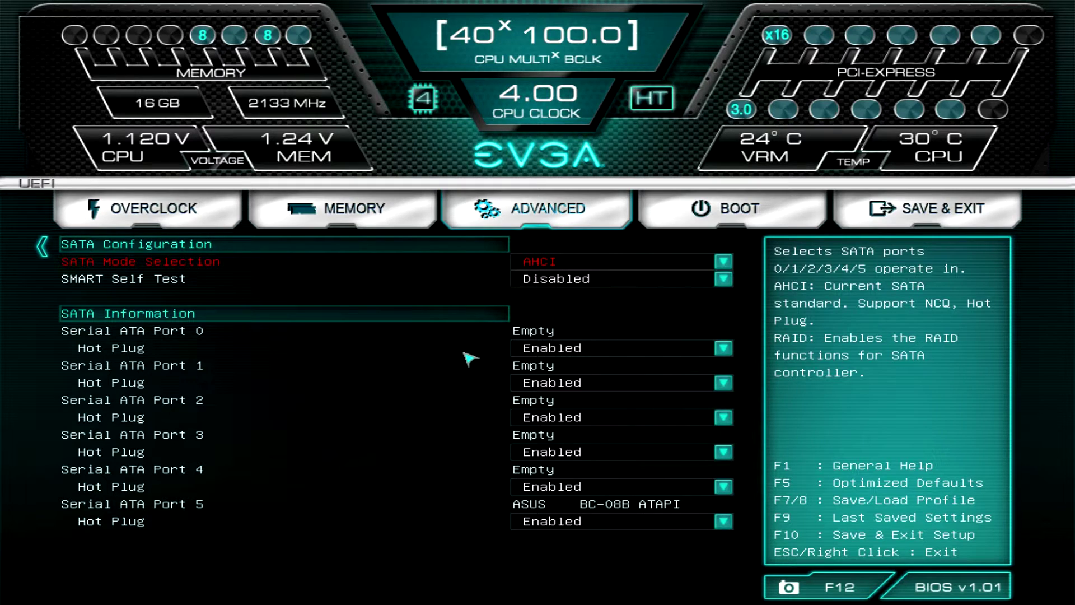
pyautogui.press('Down')
pyautogui.press('Up')
pyautogui.press('Return')
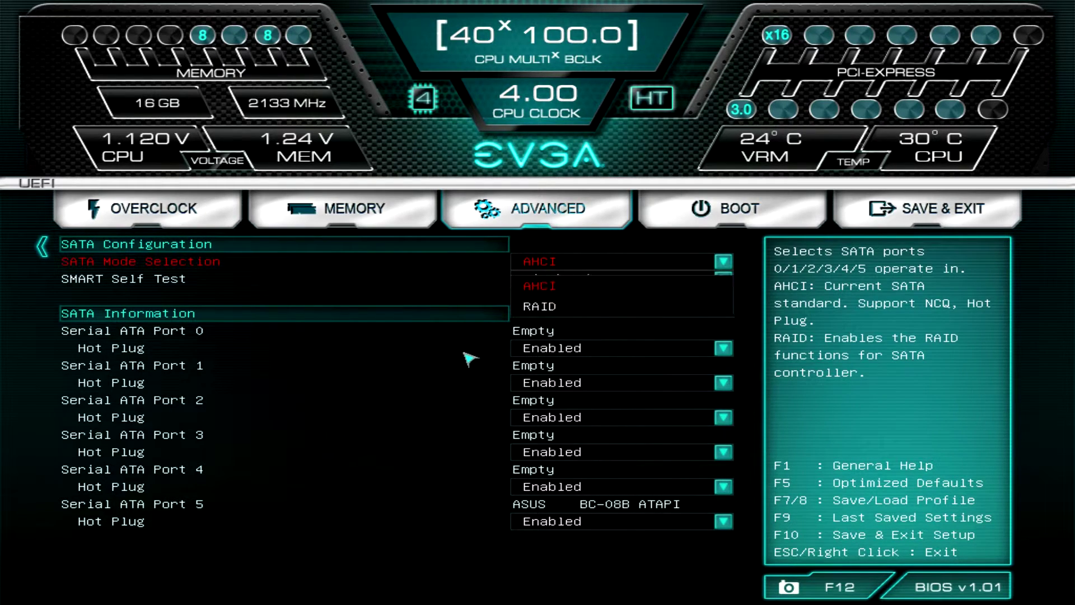
pyautogui.press('Down')
pyautogui.press('Up')
pyautogui.press('Return')
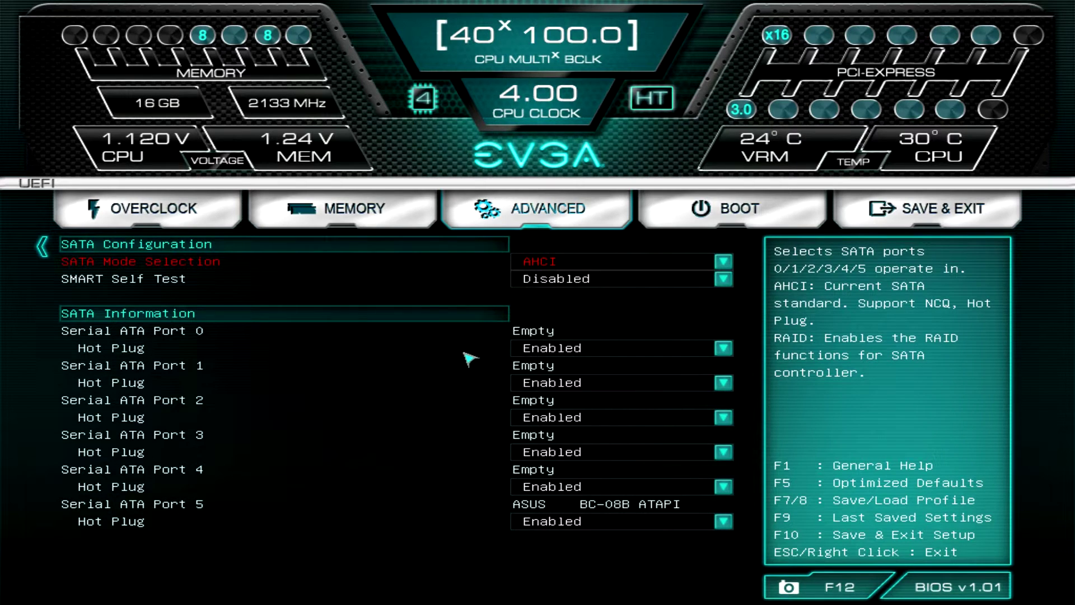
pyautogui.press('Down')
pyautogui.press('Down')
pyautogui.press('Down')
pyautogui.press('Down')
pyautogui.press('Down')
pyautogui.press('Down')
pyautogui.press('Down')
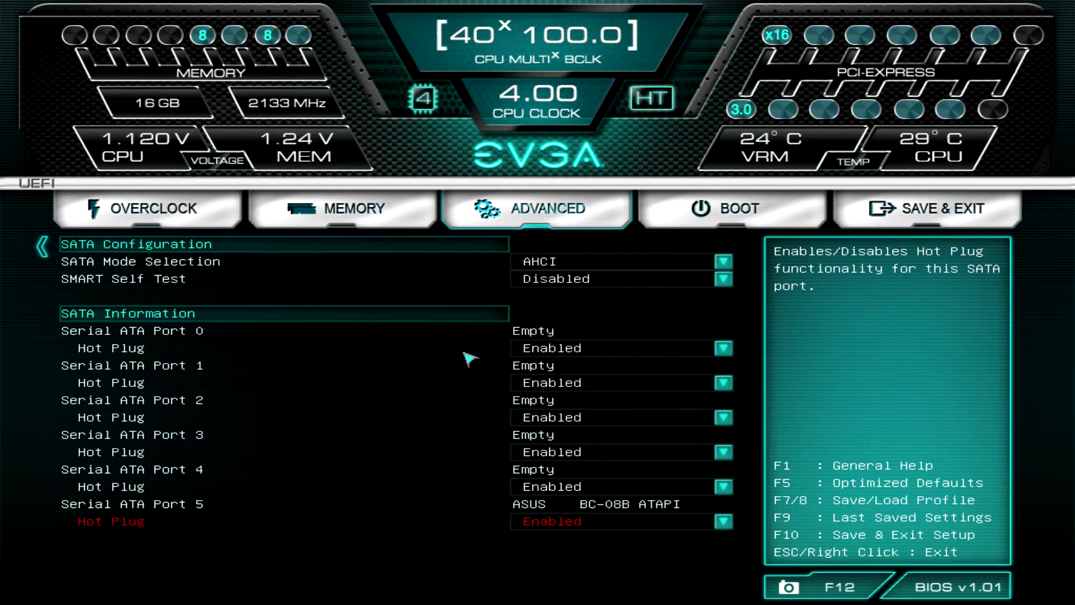
pyautogui.press('Up')
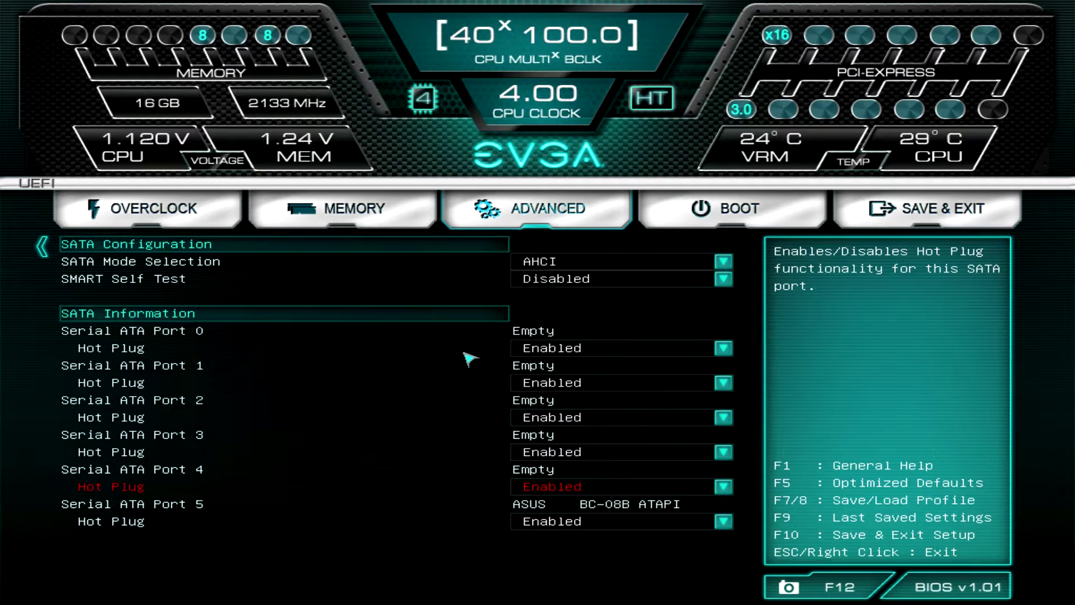
pyautogui.press('Down')
pyautogui.press('Up')
pyautogui.press('Up')
pyautogui.press('Up')
pyautogui.press('Up')
pyautogui.press('Up')
pyautogui.press('Up')
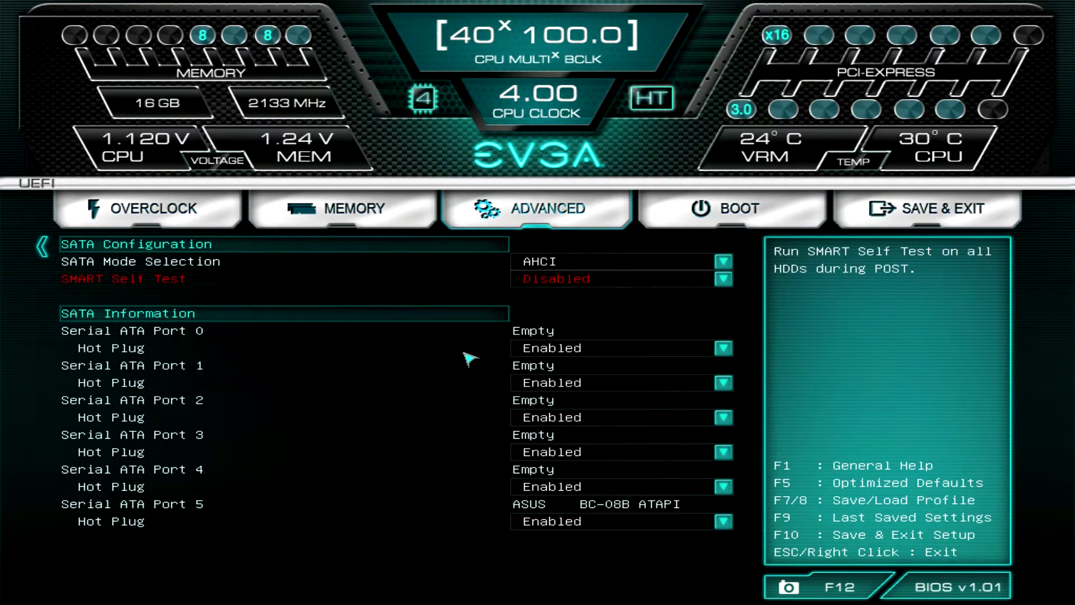
pyautogui.press('Escape')
# Browse the USB Configuration port settings (USB Port 1, Port 2, USB3.0 ports) without changes
pyautogui.press('Down')
pyautogui.press('Return')
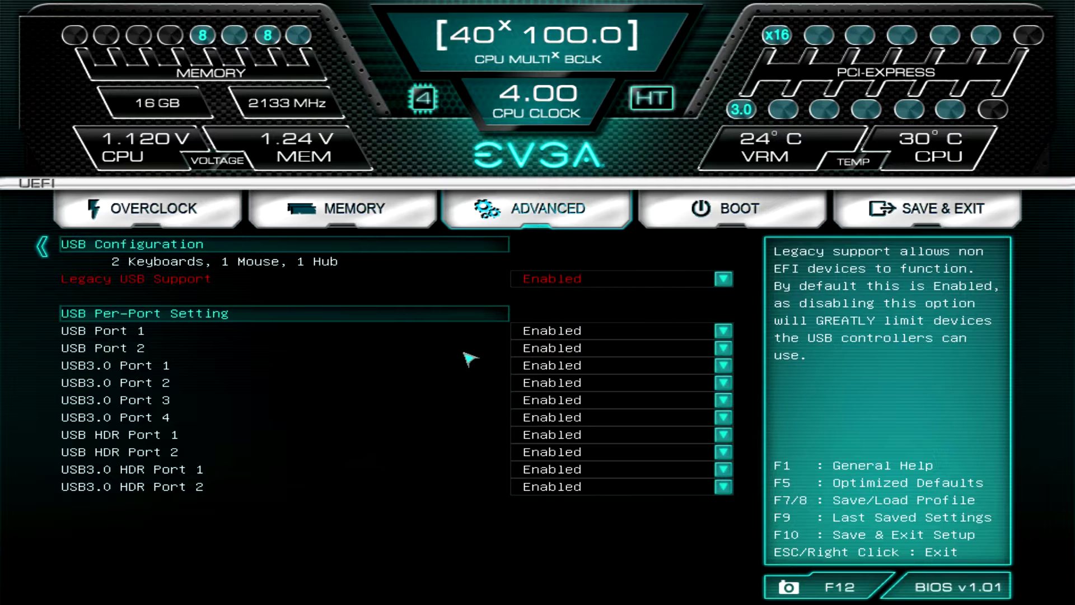
pyautogui.press('Down')
pyautogui.press('Down')
pyautogui.press('Down')
pyautogui.press('Down')
pyautogui.press('Down')
pyautogui.press('Down')
pyautogui.press('Down')
pyautogui.press('Down')
pyautogui.press('Down')
pyautogui.press('Down')
pyautogui.press('Up')
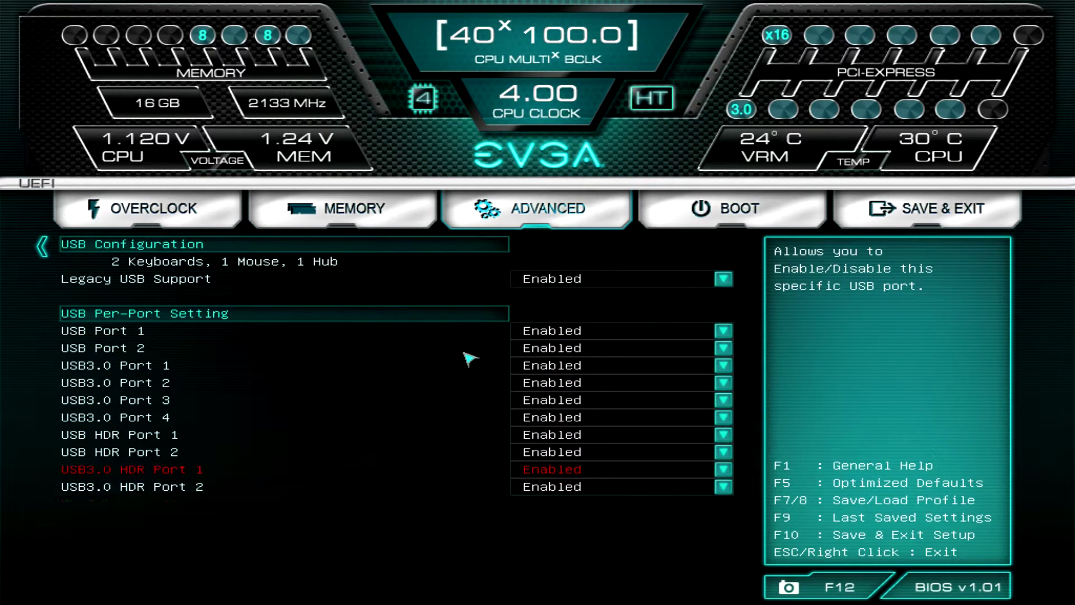
pyautogui.press('Up')
pyautogui.press('Up')
pyautogui.press('Up')
pyautogui.press('Up')
pyautogui.press('Up')
pyautogui.press('Up')
pyautogui.press('Up')
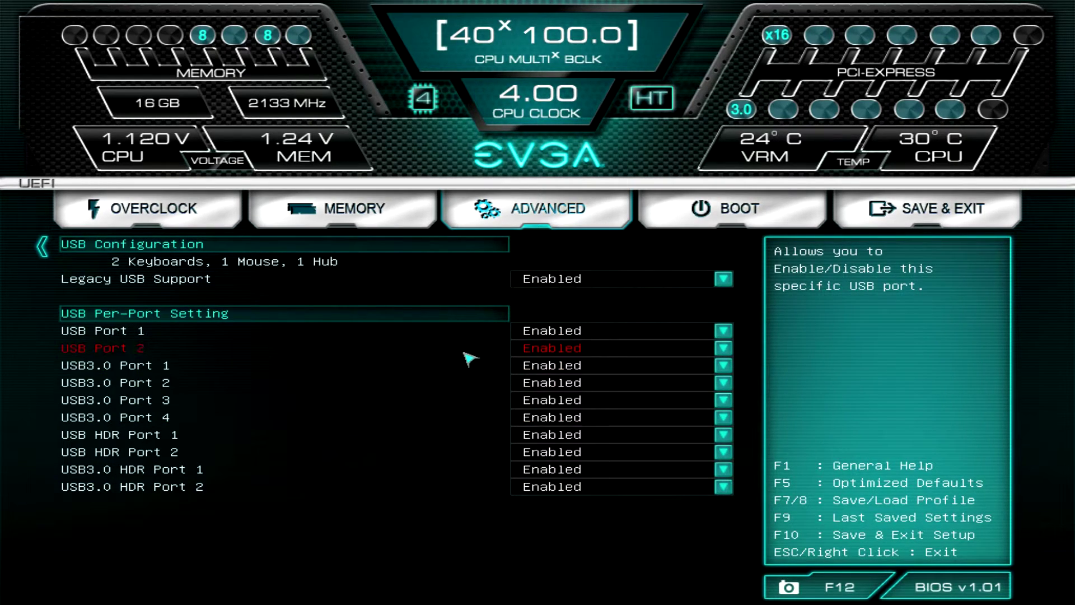
pyautogui.press('Up')
pyautogui.press('Down')
pyautogui.press('Down')
pyautogui.press('Down')
pyautogui.press('Down')
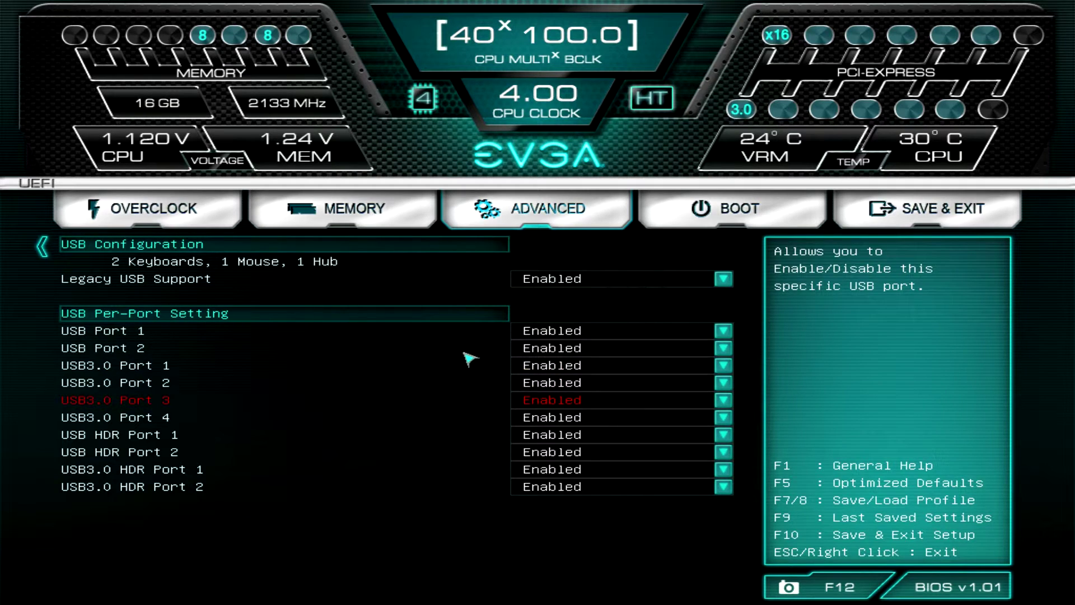
pyautogui.press('Escape')
# Read Dark Mode, ERP Mode, ACPI Sleep State and Restore AC Power Loss in Power Management, unchanged
pyautogui.press('Down')
pyautogui.press('Return')
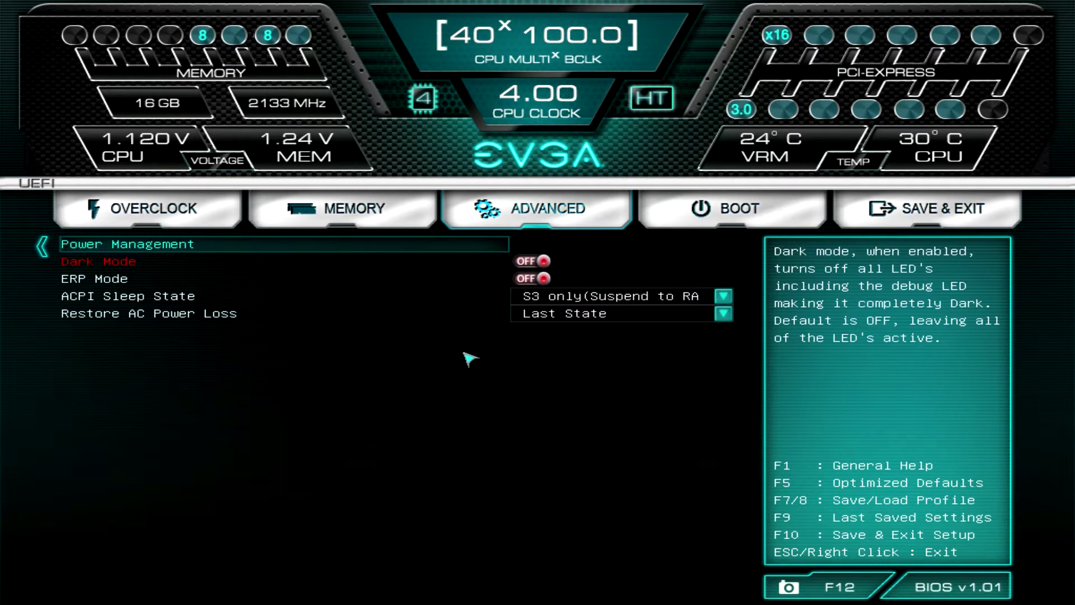
pyautogui.press('Down')
pyautogui.press('Up')
pyautogui.press('Down')
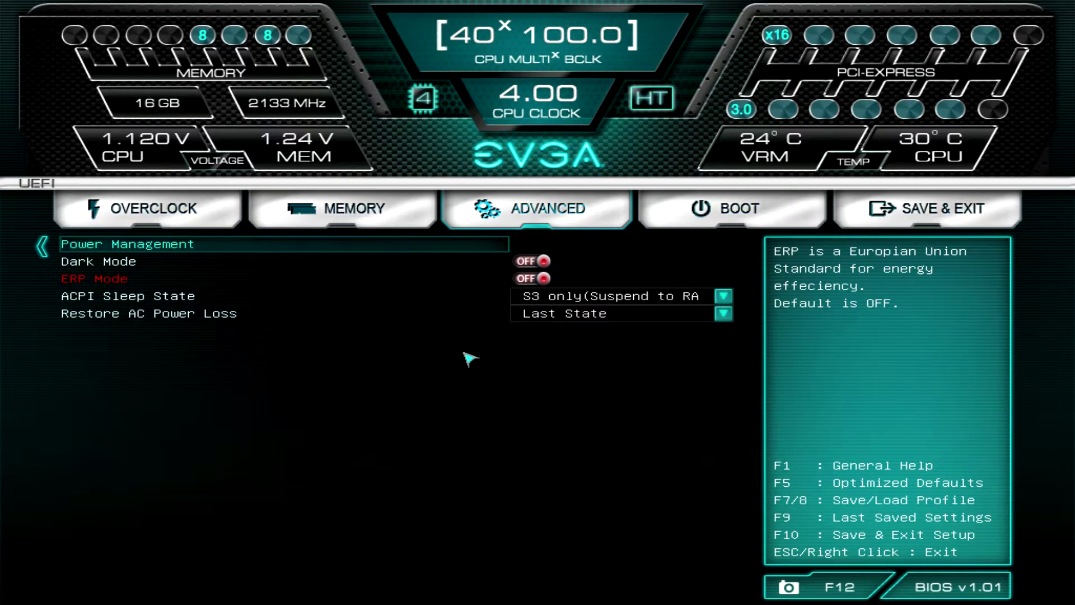
pyautogui.press('Down')
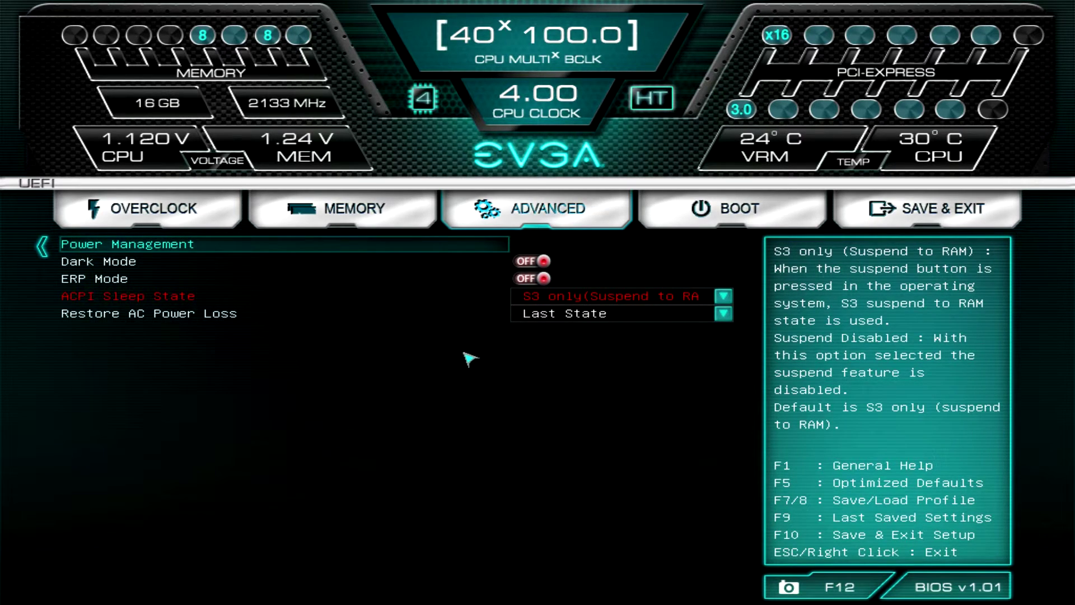
pyautogui.press('Down')
pyautogui.press('Up')
pyautogui.press('Escape')
pyautogui.press('Down')
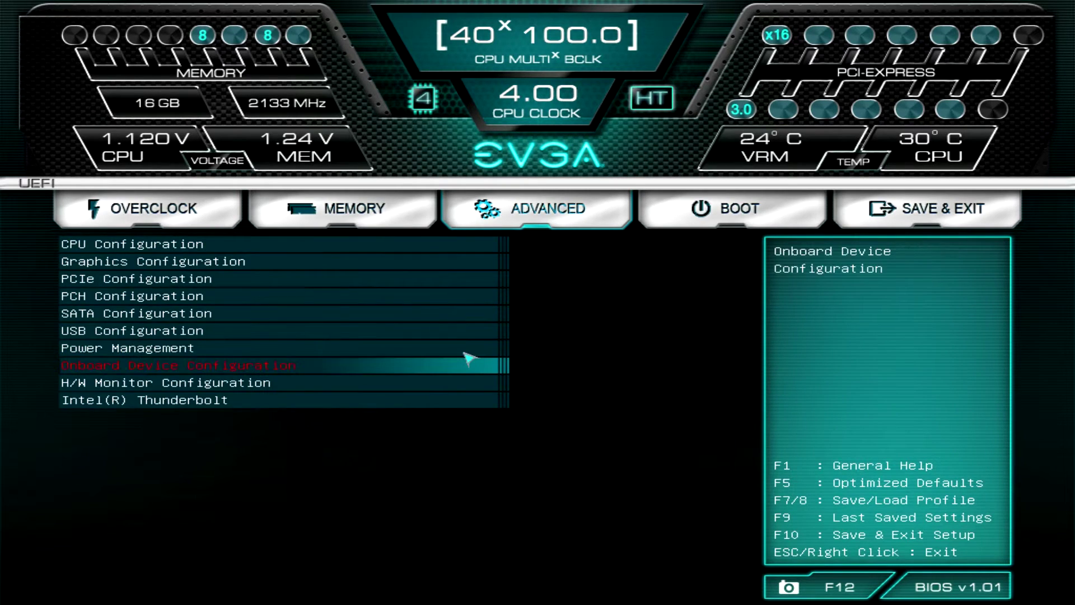
pyautogui.press('Return')
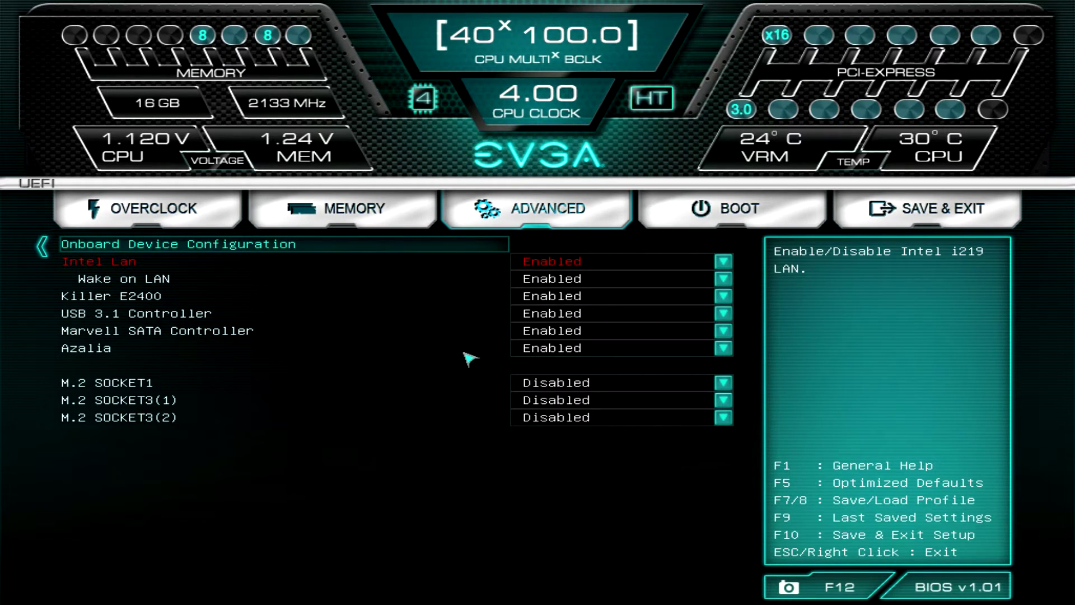
pyautogui.press('Down')
pyautogui.press('Down')
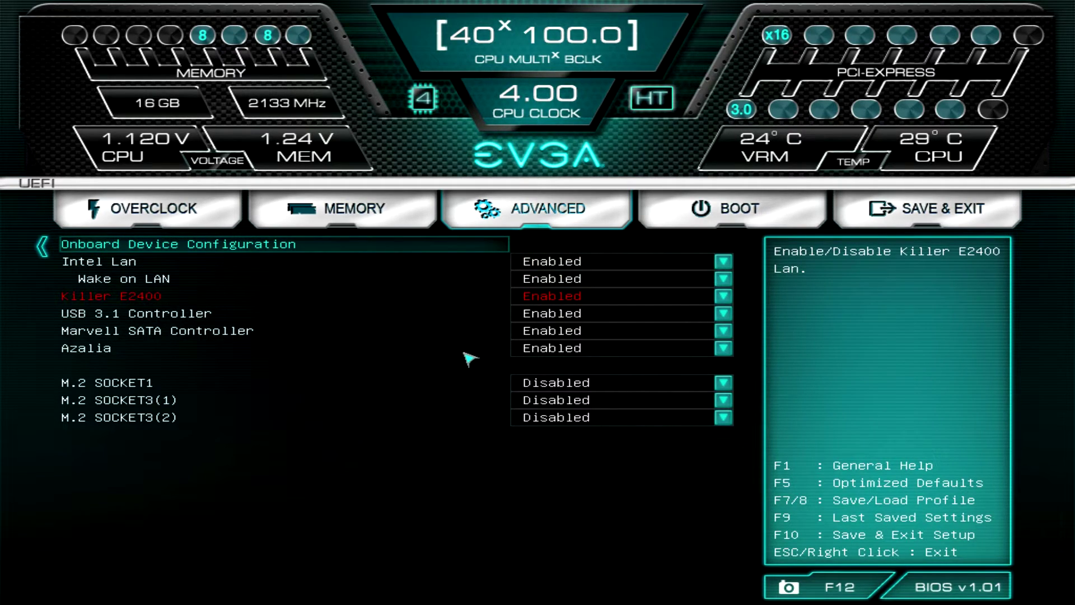
pyautogui.press('Down')
pyautogui.press('Down')
pyautogui.press('Down')
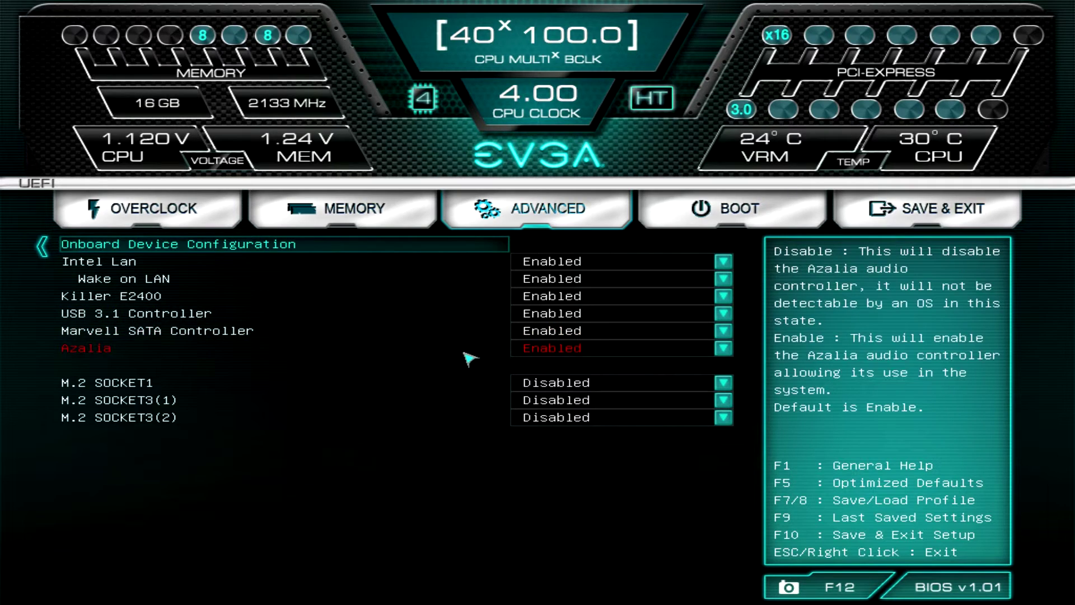
pyautogui.press('Down')
pyautogui.press('Down')
pyautogui.press('Down')
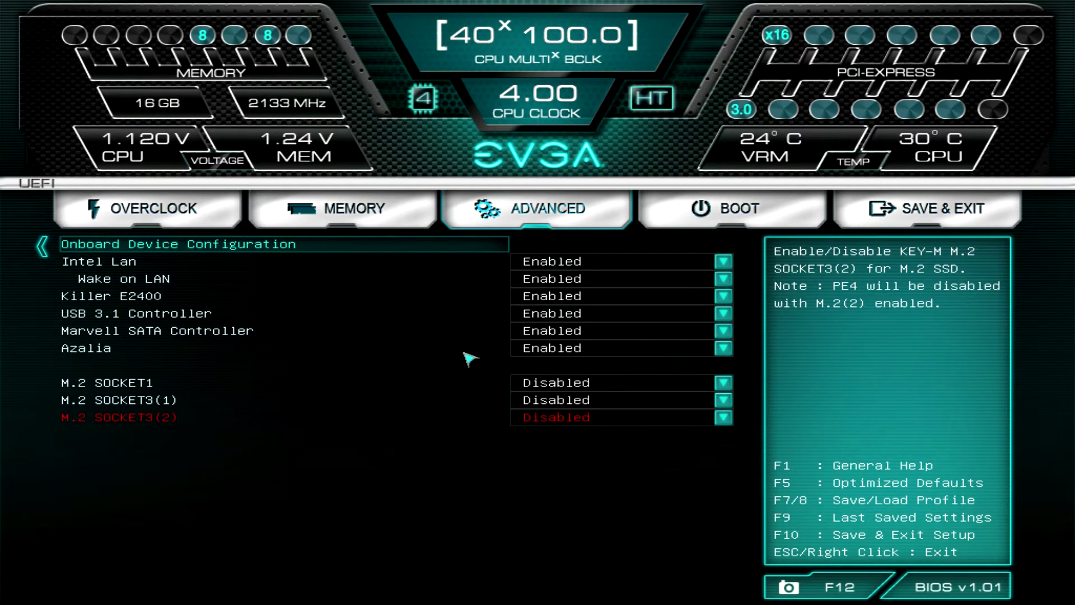
pyautogui.press('Up')
pyautogui.press('Up')
pyautogui.press('Down')
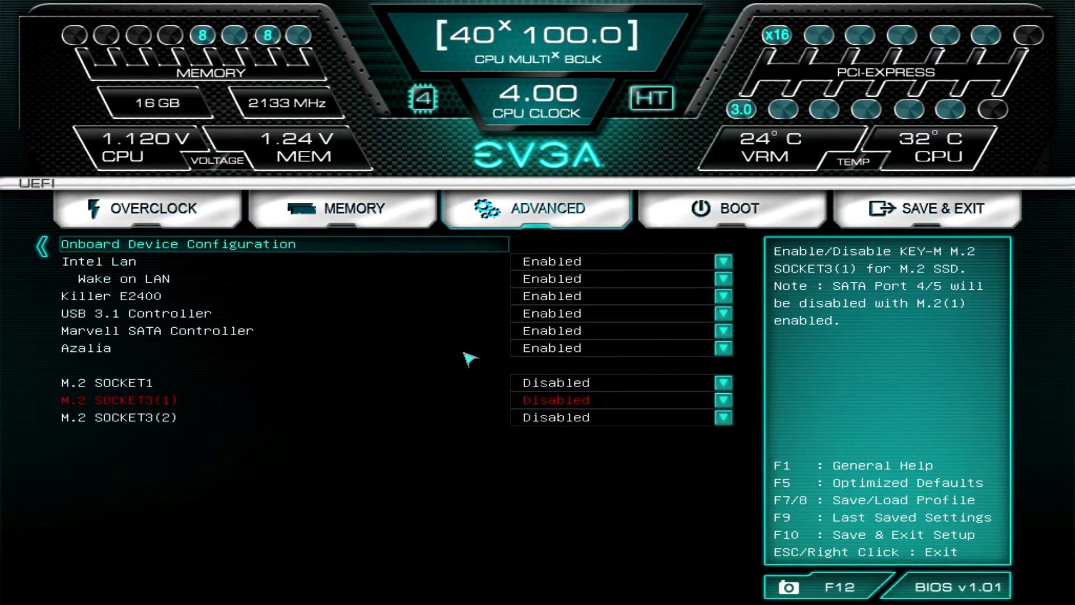
pyautogui.press('Down')
pyautogui.press('Up')
pyautogui.press('Return')
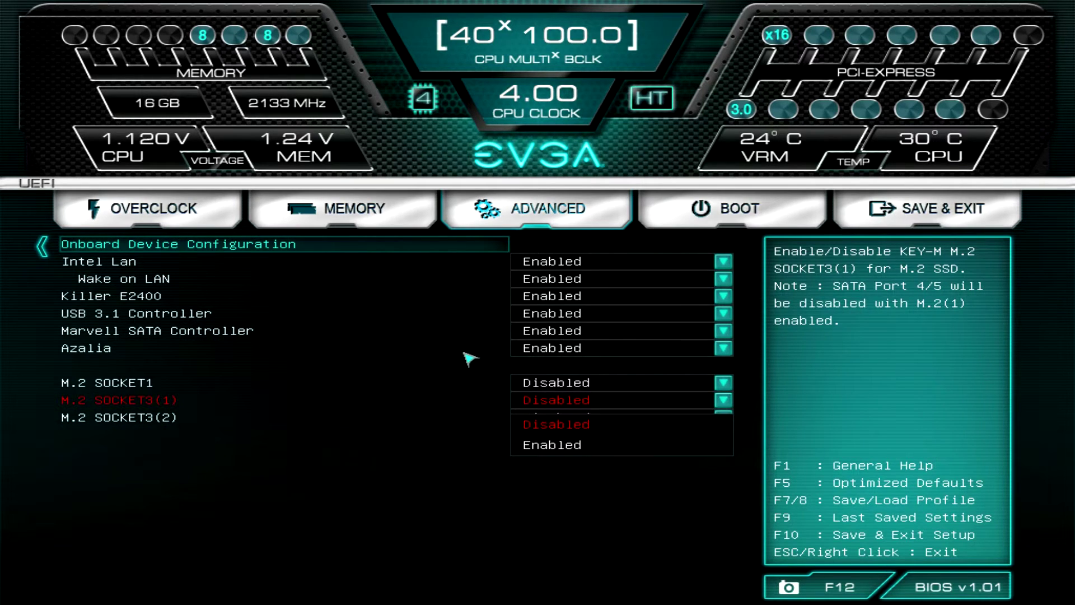
pyautogui.press('Escape')
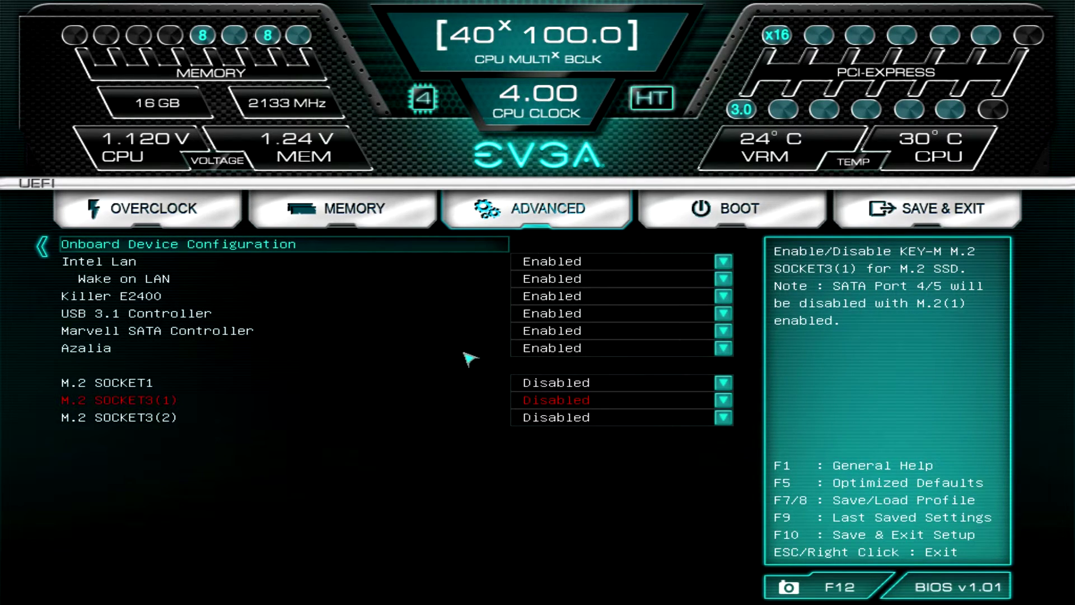
pyautogui.press('Up')
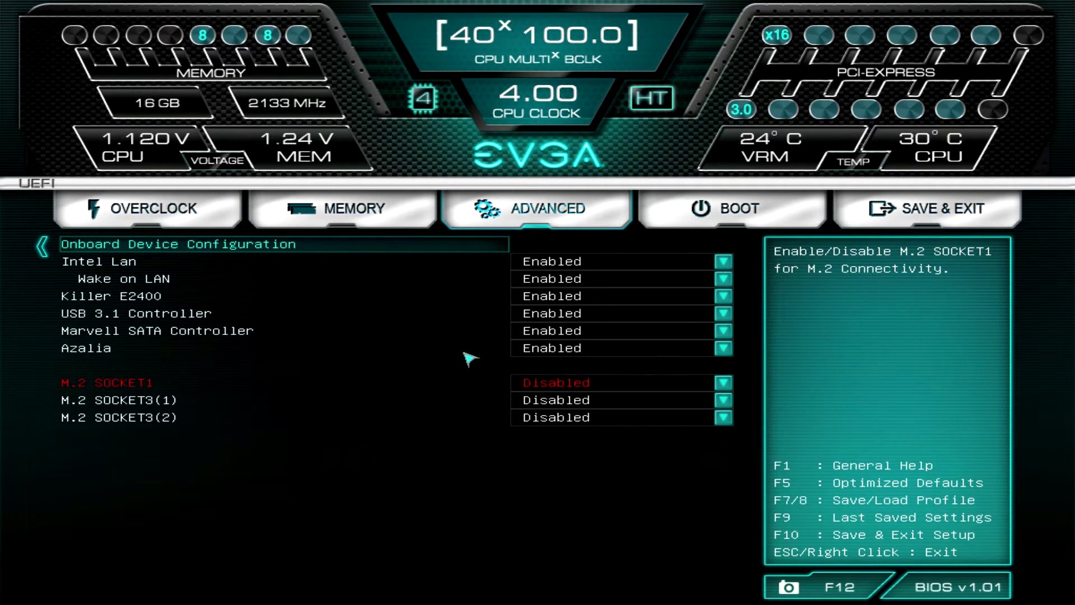
pyautogui.press('Down')
pyautogui.press('Down')
pyautogui.press('Up')
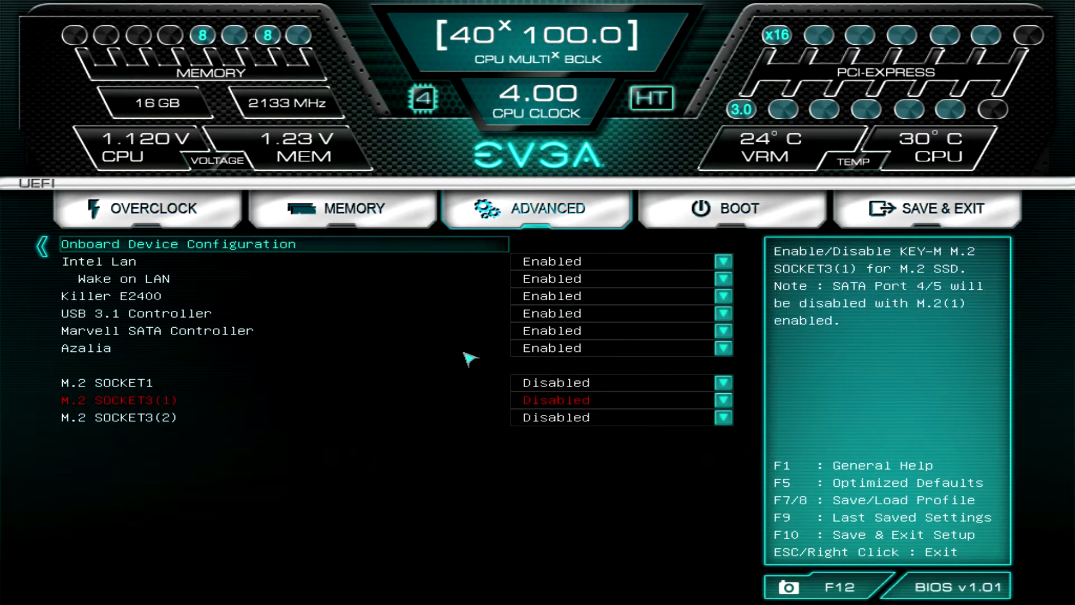
pyautogui.press('Return')
pyautogui.press('Down')
pyautogui.press('Up')
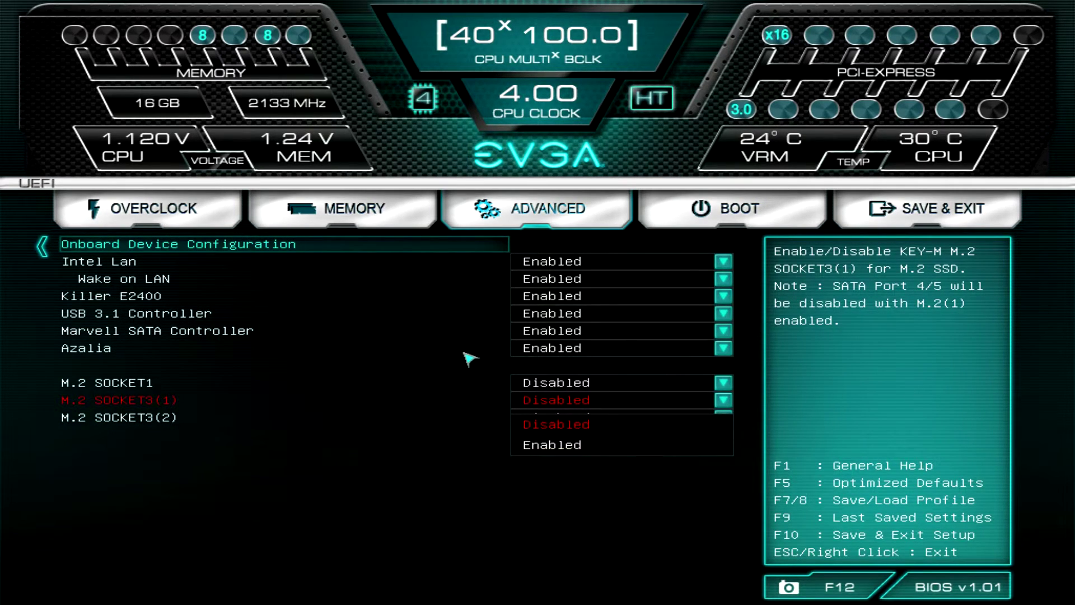
pyautogui.press('Return')
pyautogui.press('Escape')
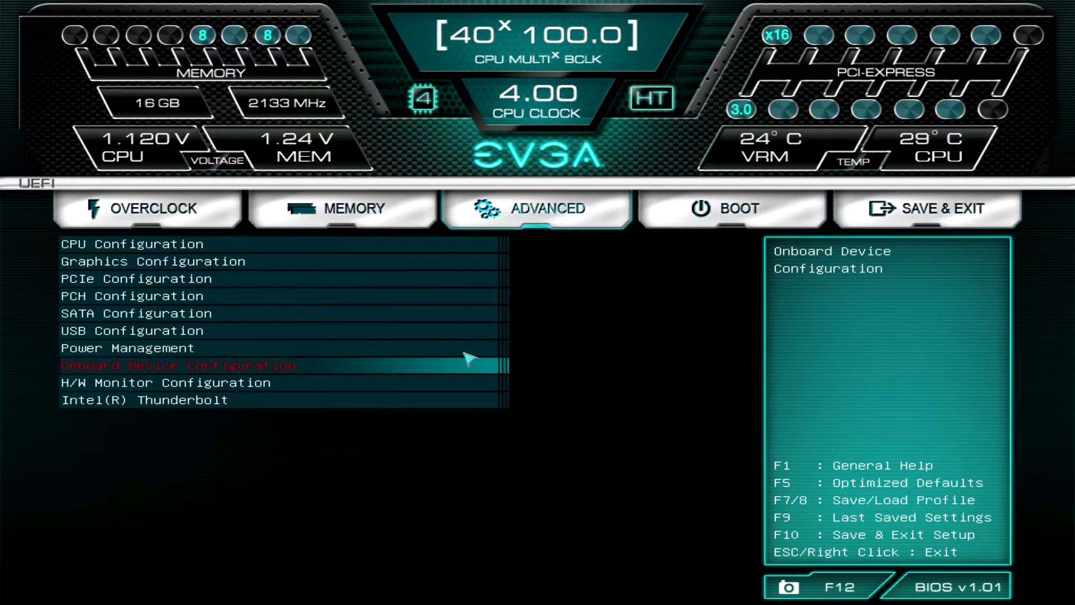
pyautogui.press('Down')
# Open H/W Monitor and view CPU2_FAN's Smart Fan Settings without changes
pyautogui.press('Return')
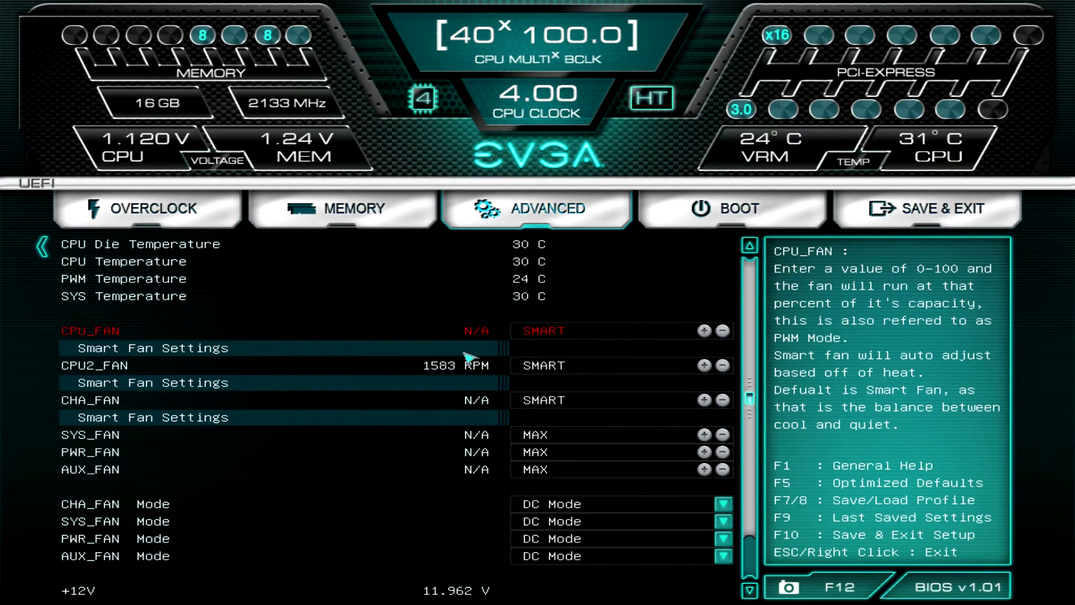
pyautogui.click(569, 381)
pyautogui.rightClick(326, 321)
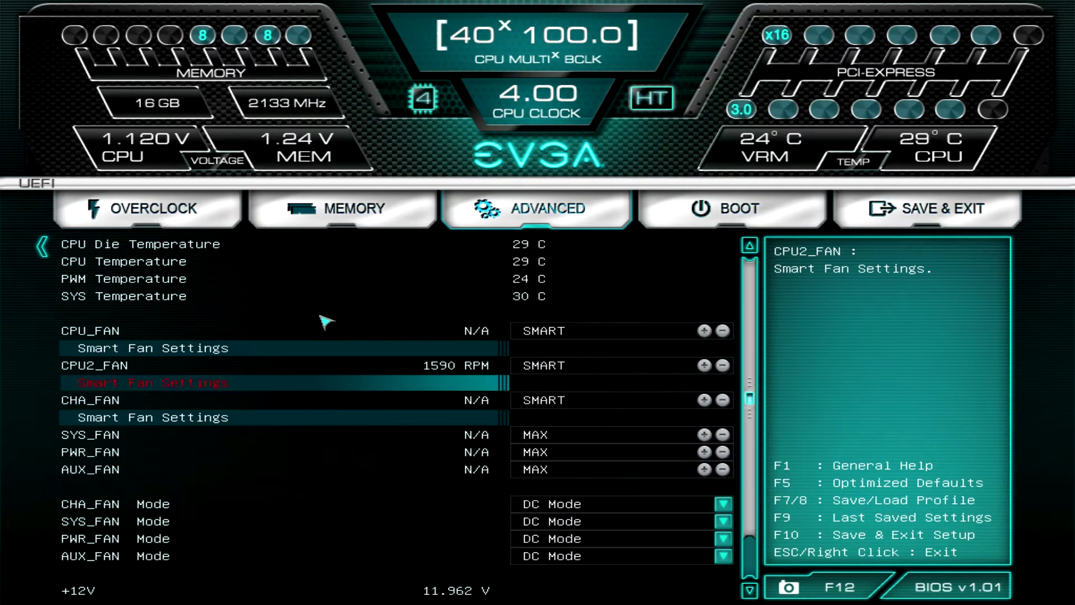
# Review CPU_FAN's smart fan curve settings, leaving them unchanged
pyautogui.press('Down')
pyautogui.press('Up')
pyautogui.press('Up')
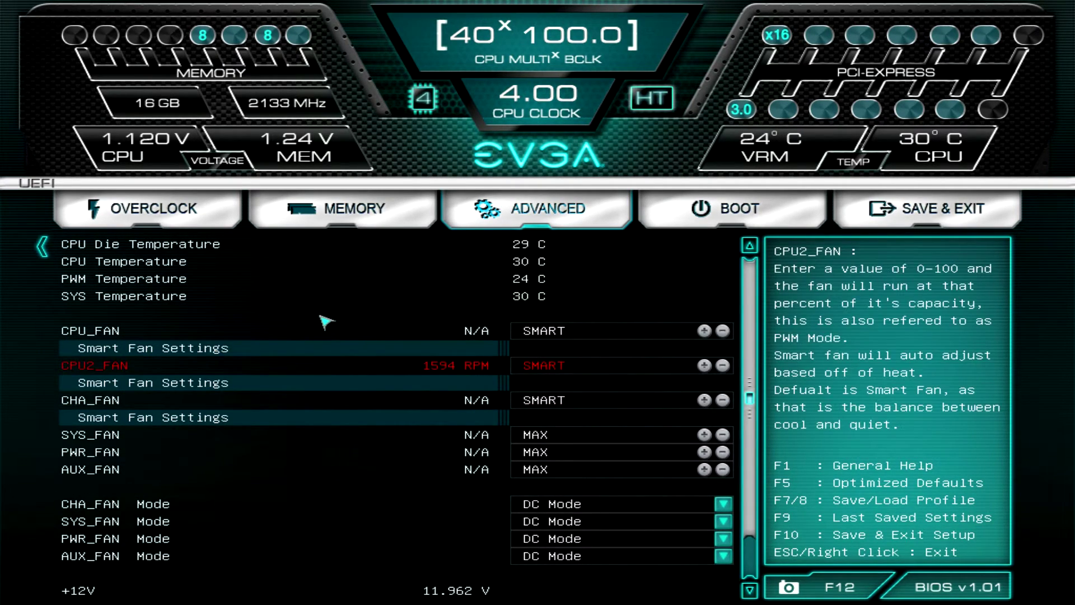
pyautogui.press('Up')
pyautogui.press('Return')
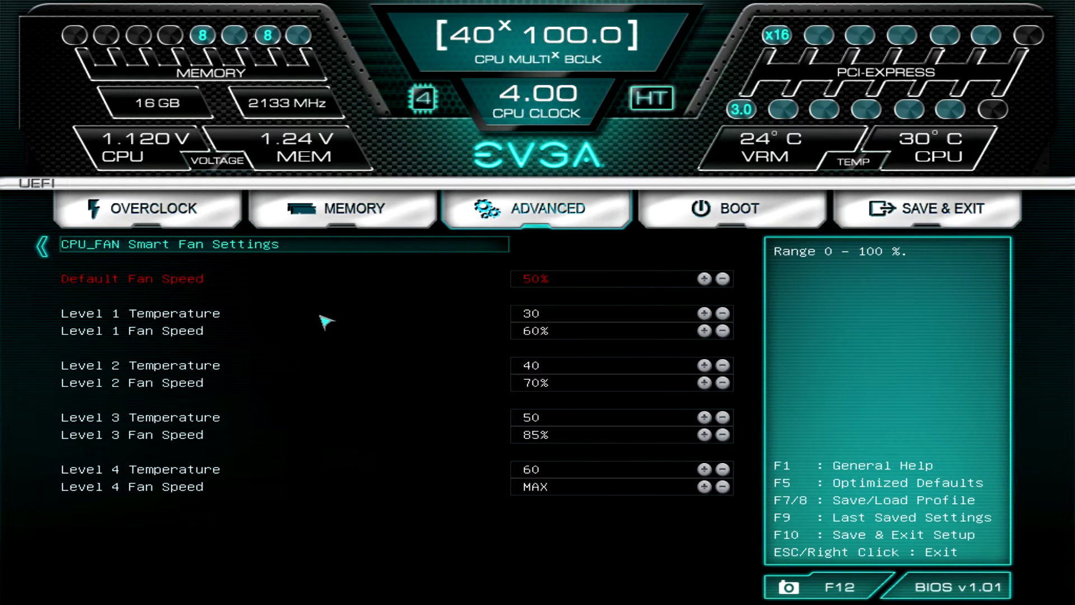
pyautogui.press('Escape')
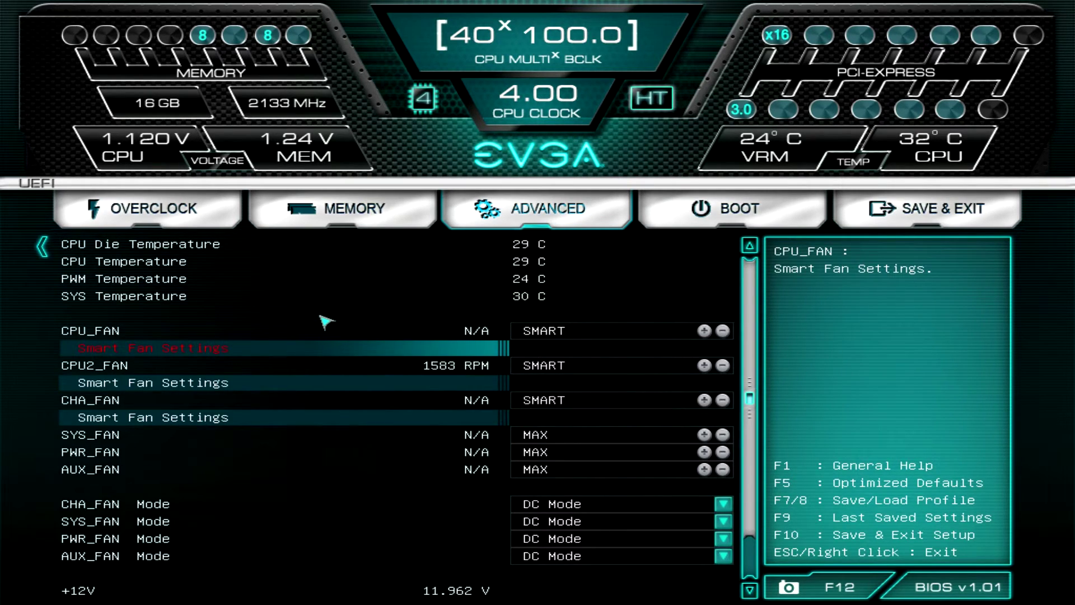
pyautogui.press('Down')
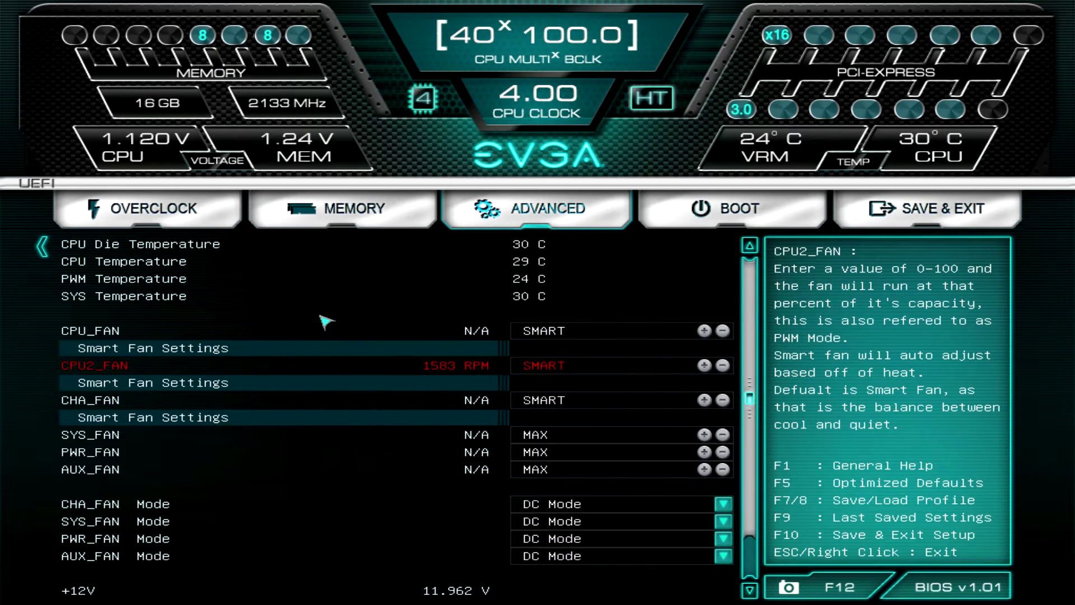
pyautogui.press('Up')
# Check CHA_FAN Mode's DC/PWM choices, keep DC Mode, and step down to AUX_FAN Mode
pyautogui.press('Up')
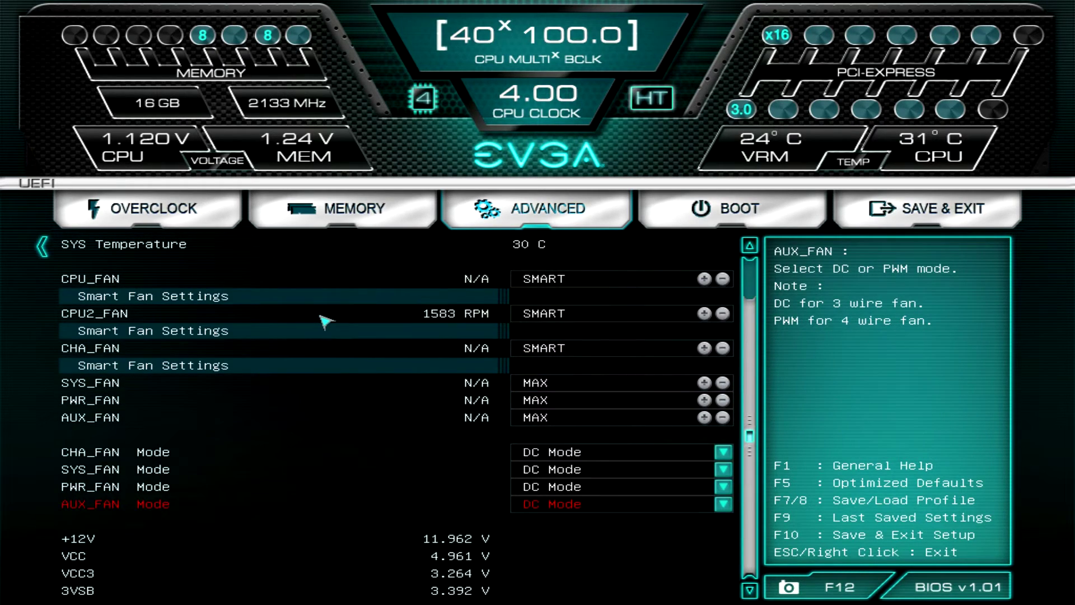
pyautogui.press('Up')
pyautogui.press('Up')
pyautogui.press('Up')
pyautogui.press('Up')
pyautogui.press('Up')
pyautogui.press('Up')
pyautogui.press('Up')
pyautogui.press('Up')
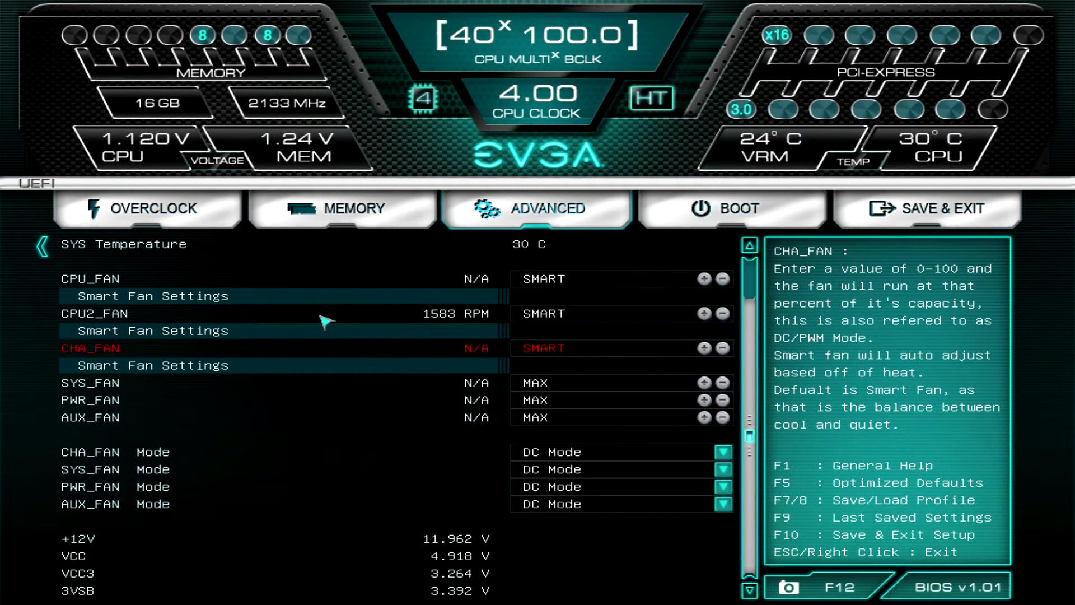
pyautogui.press('Down')
pyautogui.press('Down')
pyautogui.press('Down')
pyautogui.press('Down')
pyautogui.press('Down')
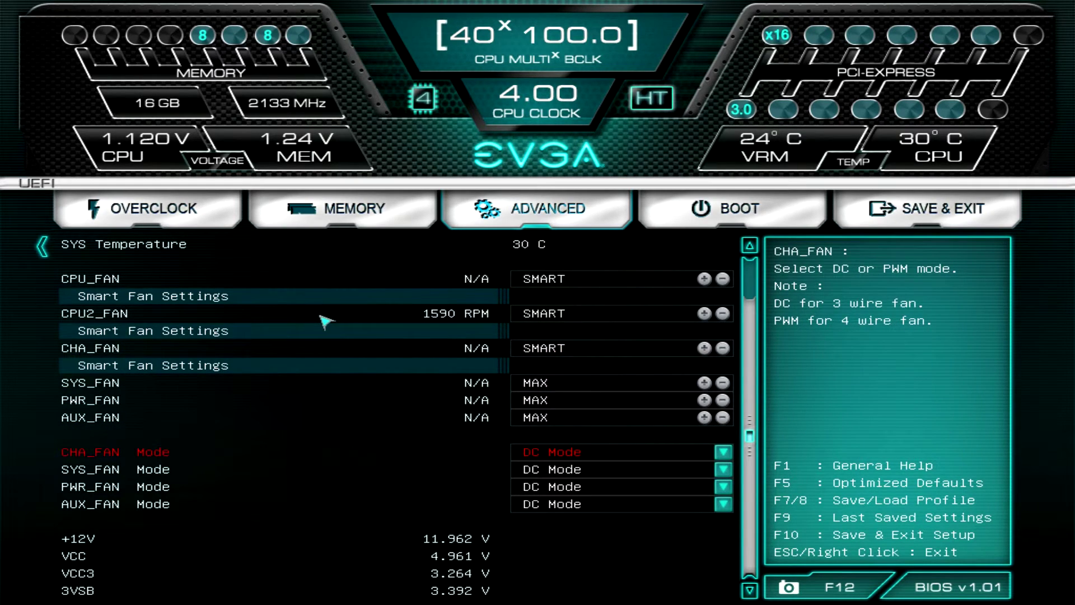
pyautogui.press('Return')
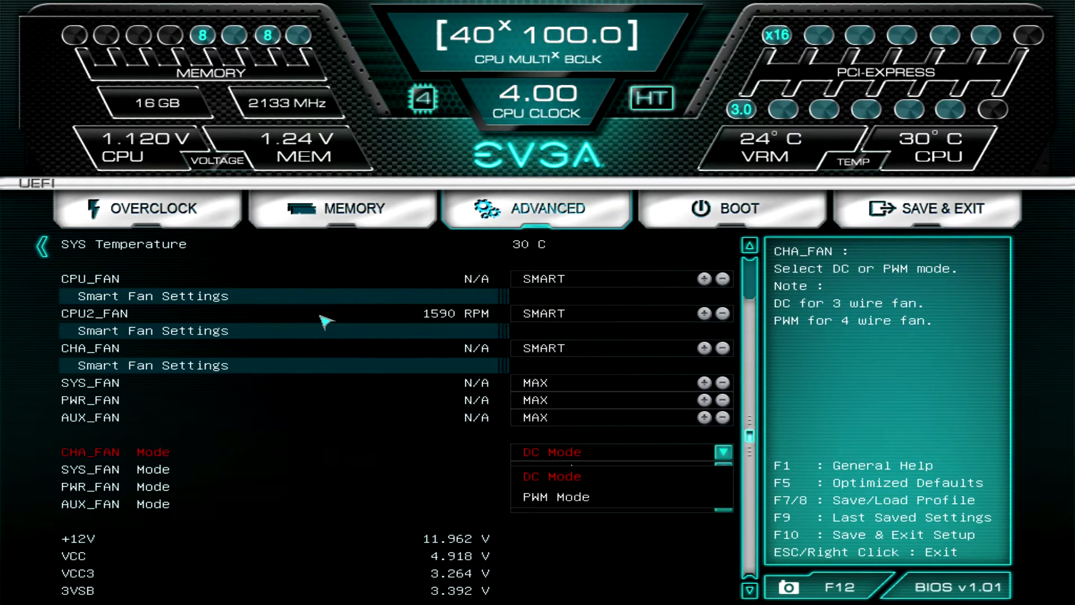
pyautogui.press('Return')
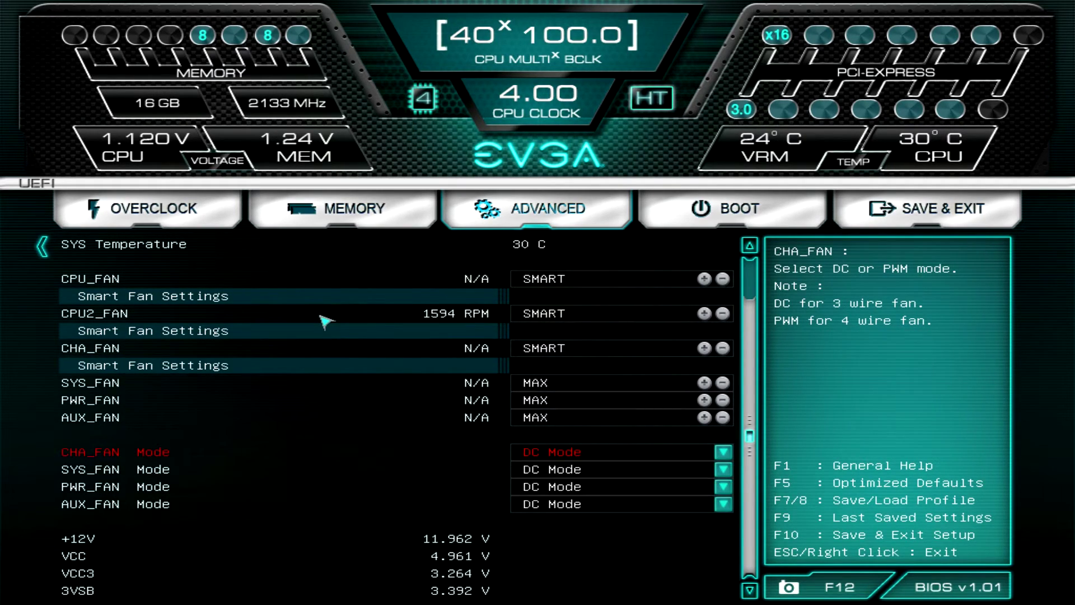
pyautogui.press('Down')
pyautogui.press('Down')
pyautogui.press('Down')
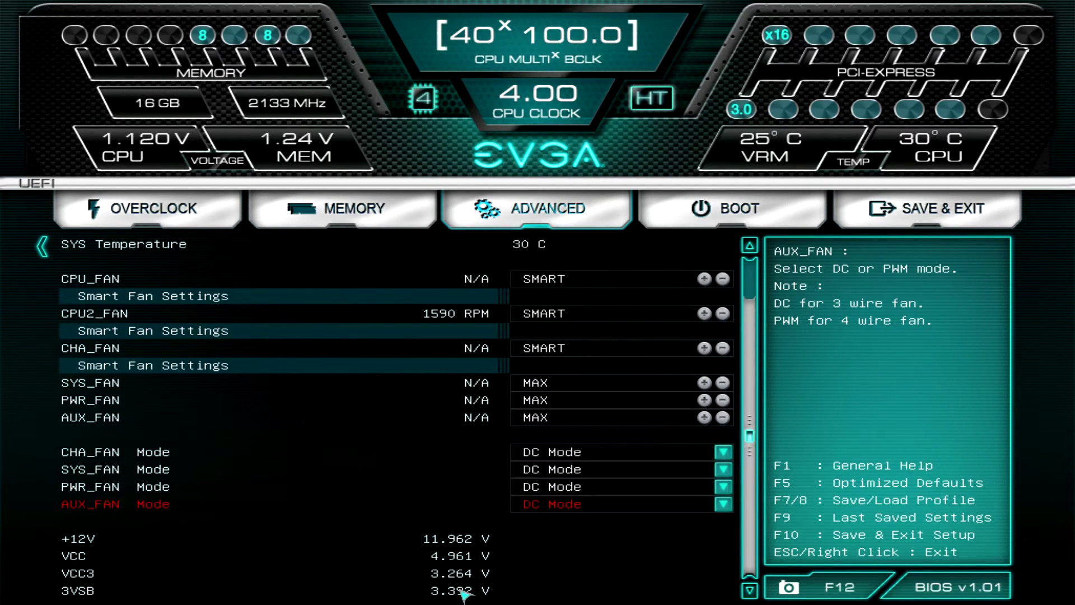
pyautogui.press('Escape')
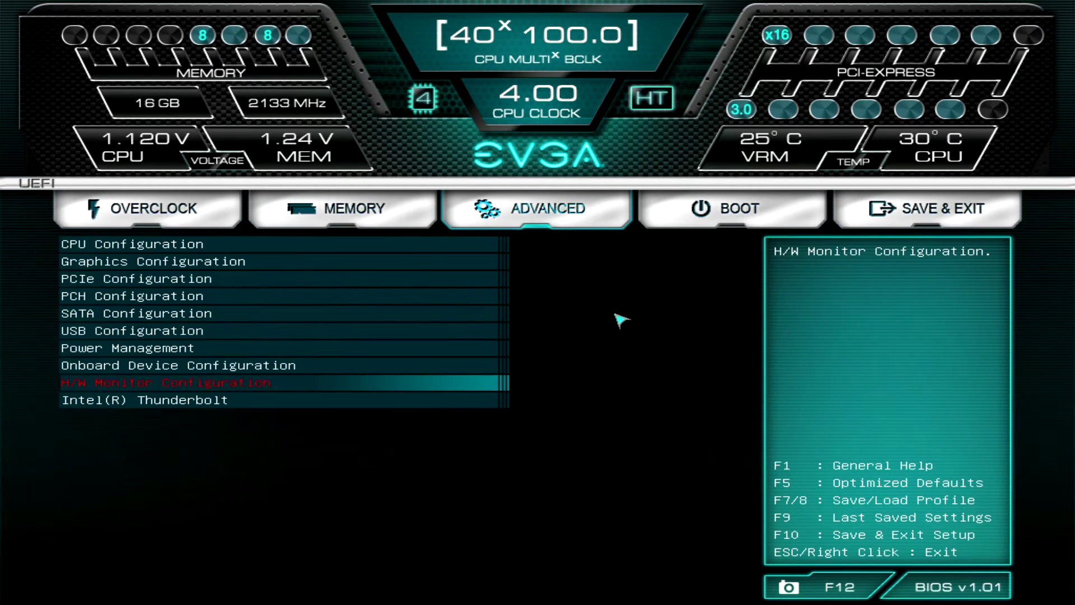
# Check the Intel Thunderbolt Technology options, keep it Disabled, then switch to the Boot page
pyautogui.press('Down')
pyautogui.press('Return')
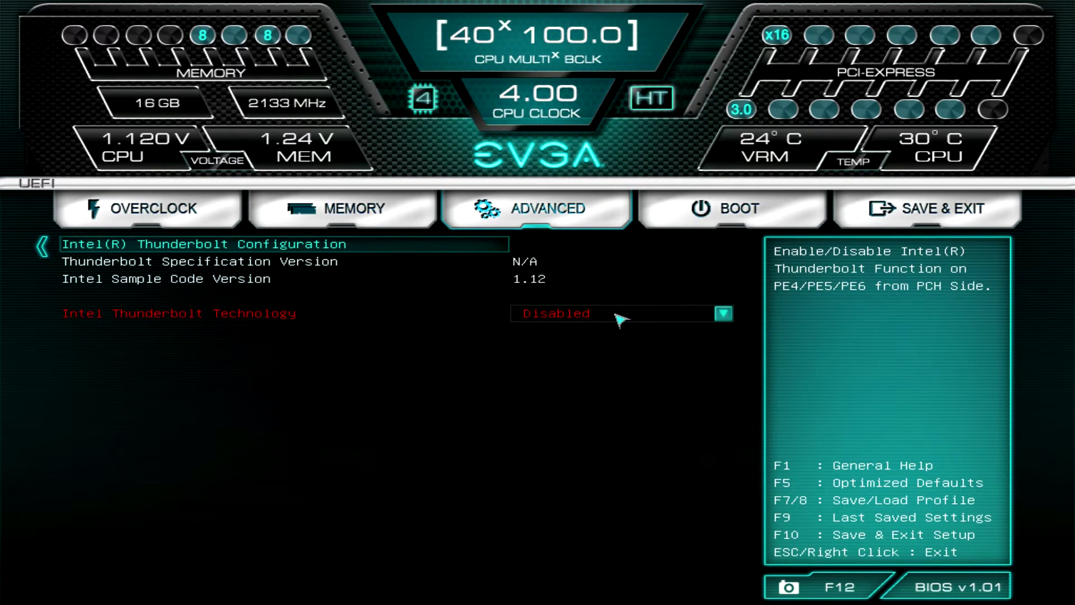
pyautogui.click(620, 320)
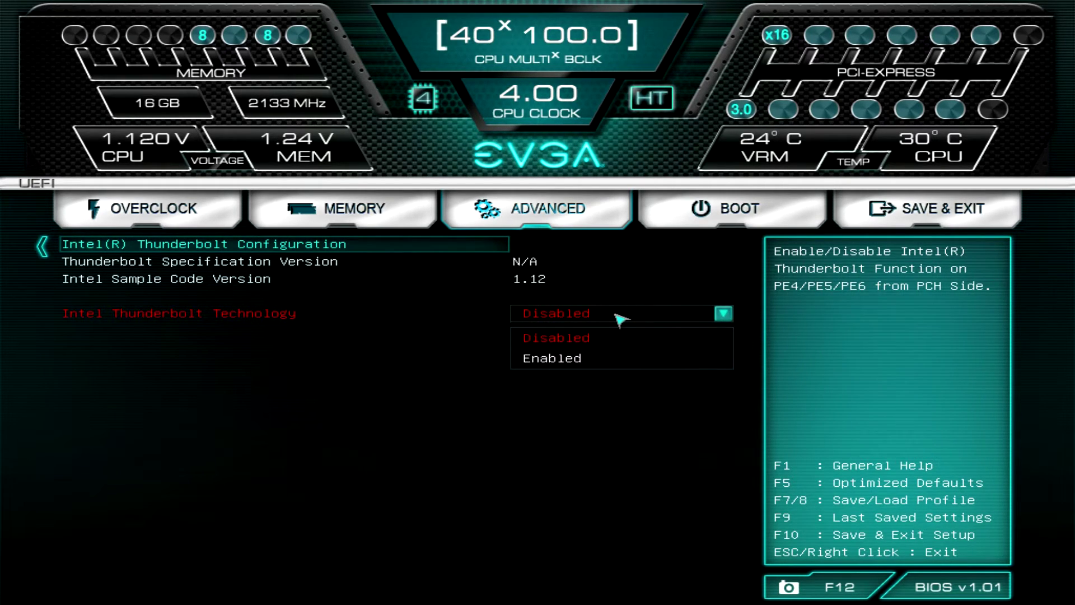
pyautogui.click(412, 377)
pyautogui.press('Escape')
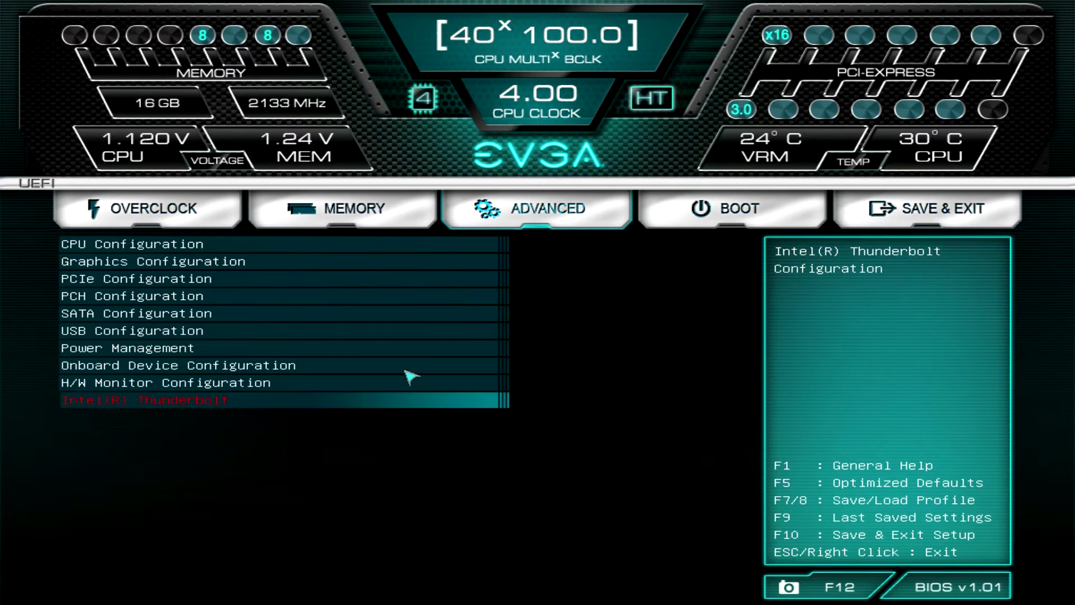
pyautogui.click(691, 213)
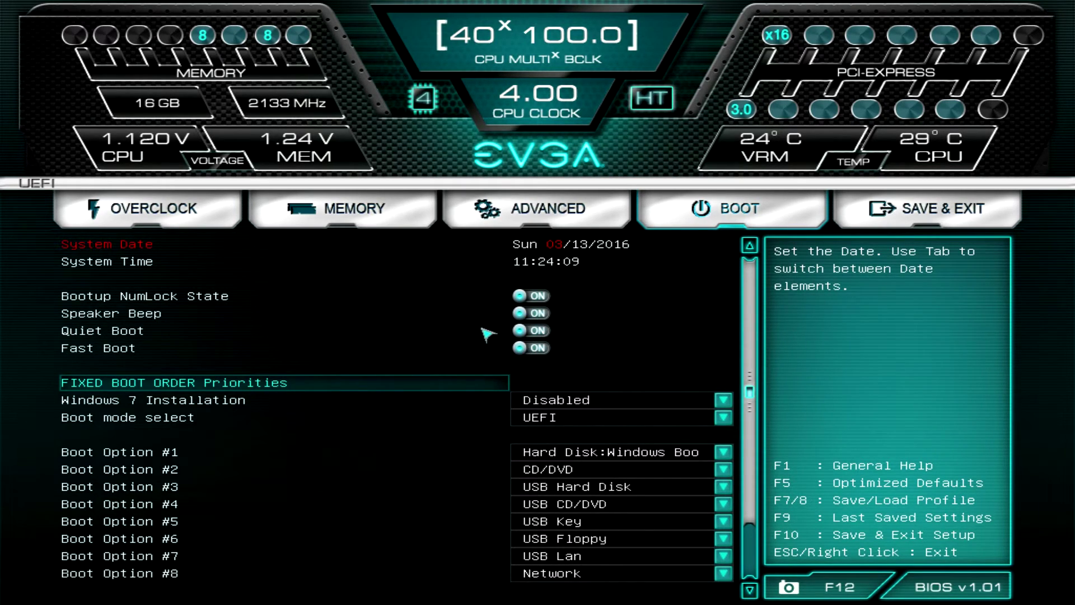
# Browse the boot entries down to CSM Configuration, decline quitting without saving, and switch to Save & Exit
pyautogui.press('Down')
pyautogui.press('Down')
pyautogui.press('Down')
pyautogui.press('Down')
pyautogui.press('Down')
pyautogui.press('Down')
pyautogui.press('Down')
pyautogui.press('Down')
pyautogui.press('Down')
pyautogui.press('Down')
pyautogui.press('Down')
pyautogui.press('Down')
pyautogui.press('Down')
pyautogui.press('Down')
pyautogui.press('Down')
pyautogui.press('Down')
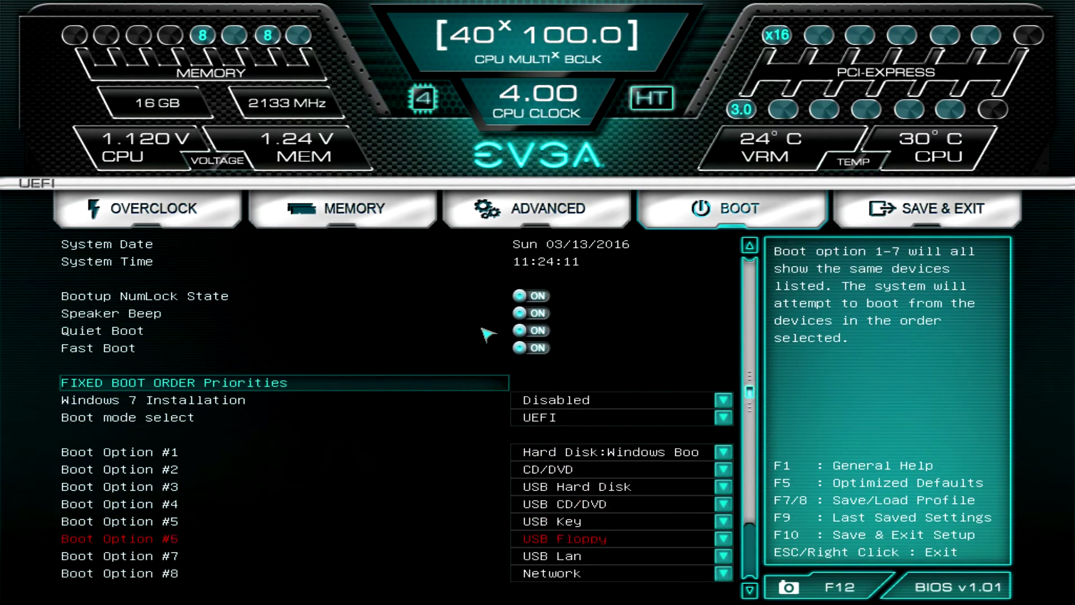
pyautogui.press('Down')
pyautogui.press('Down')
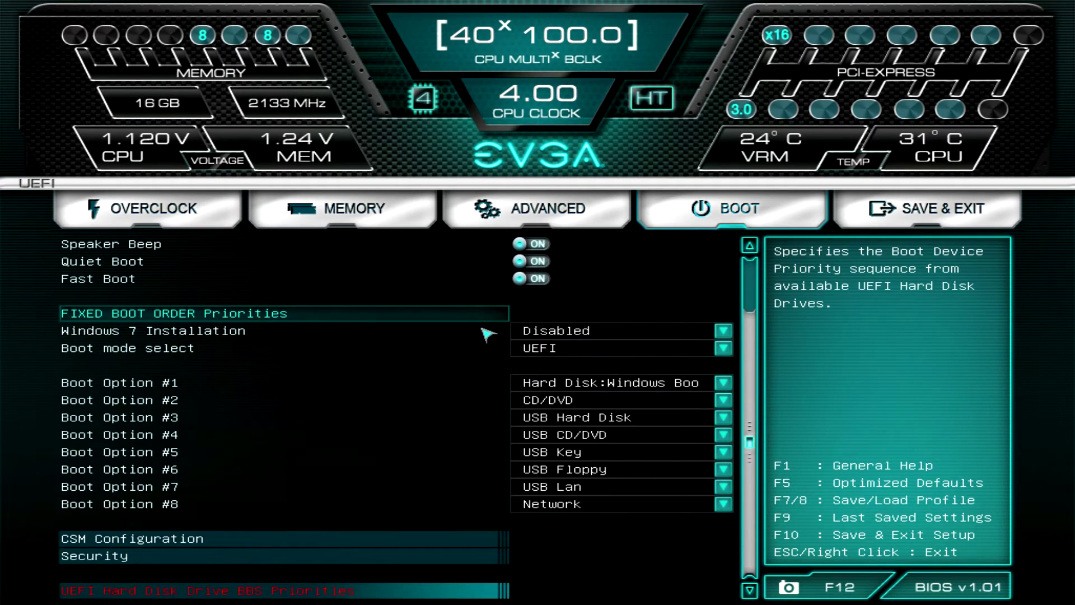
pyautogui.press('Up')
pyautogui.press('Up')
pyautogui.press('Up')
pyautogui.press('Up')
pyautogui.press('Up')
pyautogui.press('Up')
pyautogui.press('Up')
pyautogui.press('Up')
pyautogui.press('Up')
pyautogui.press('Up')
pyautogui.press('Up')
pyautogui.press('Up')
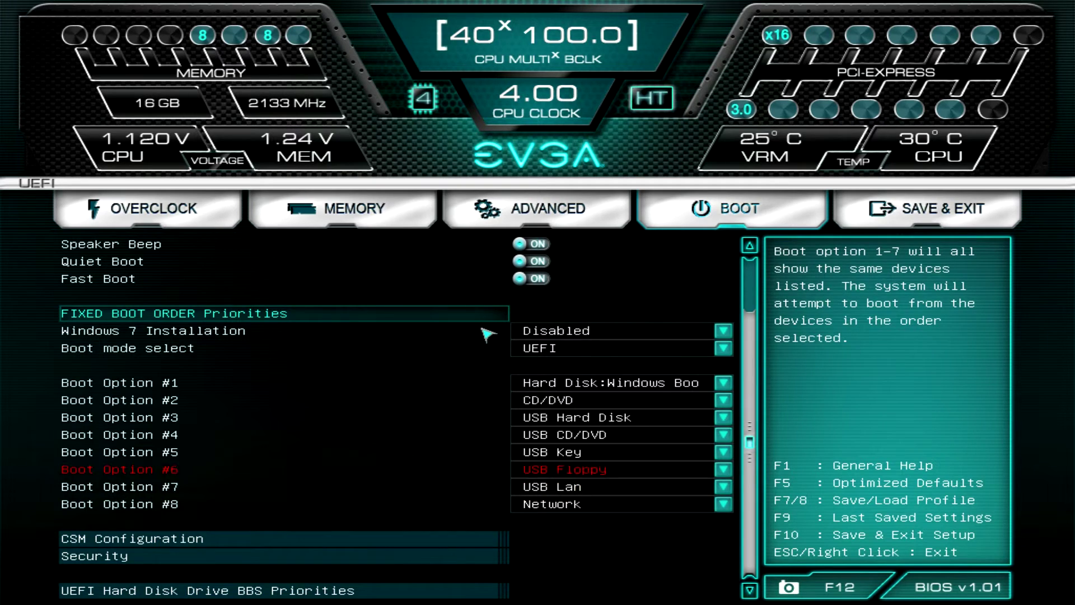
pyautogui.press('Escape')
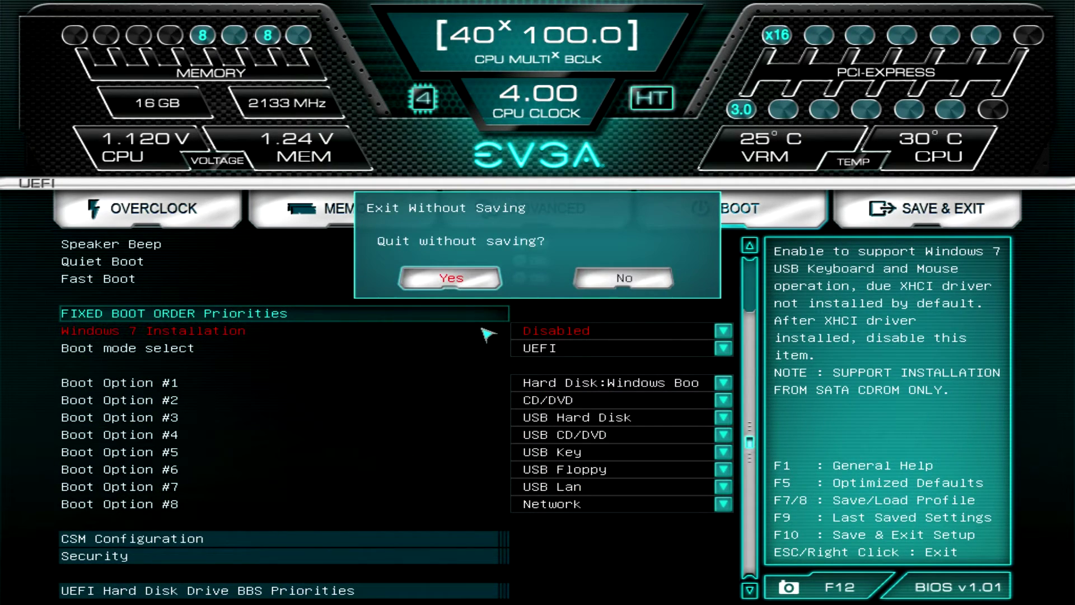
pyautogui.click(609, 285)
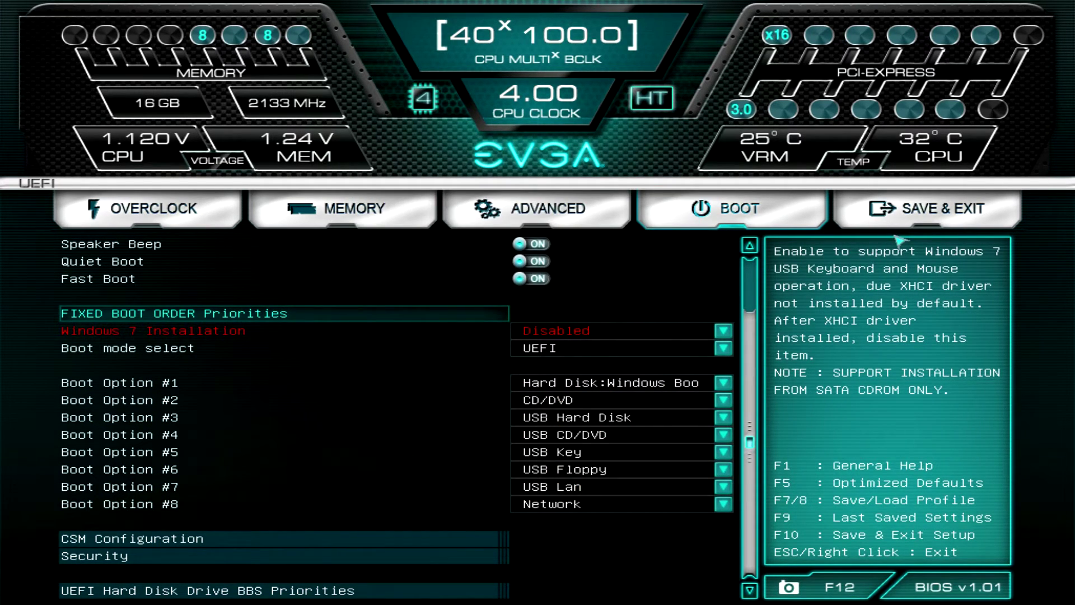
pyautogui.click(890, 212)
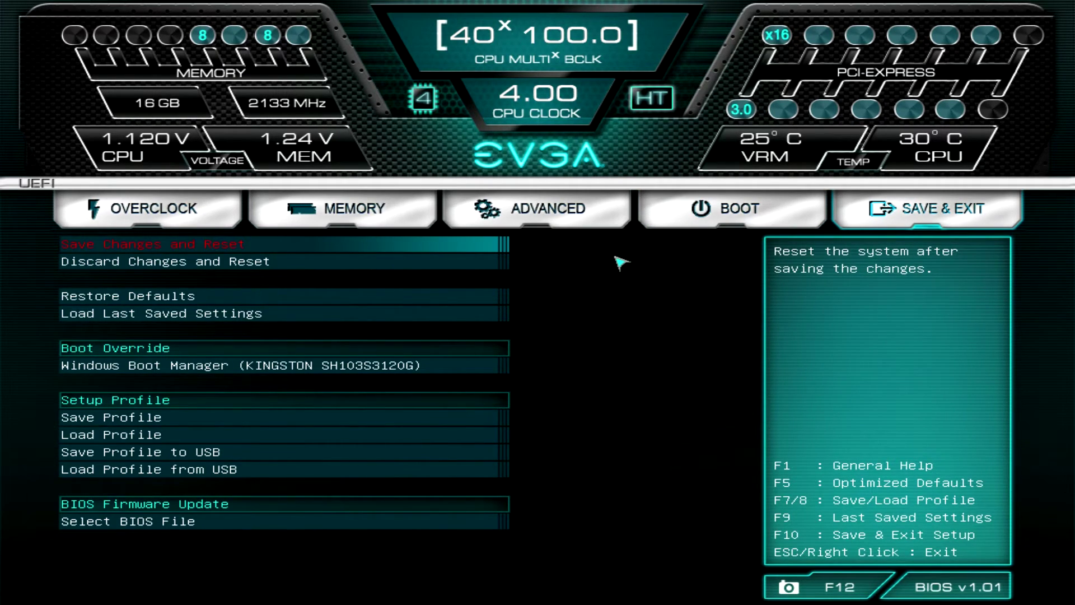
pyautogui.press('Down')
pyautogui.press('Down')
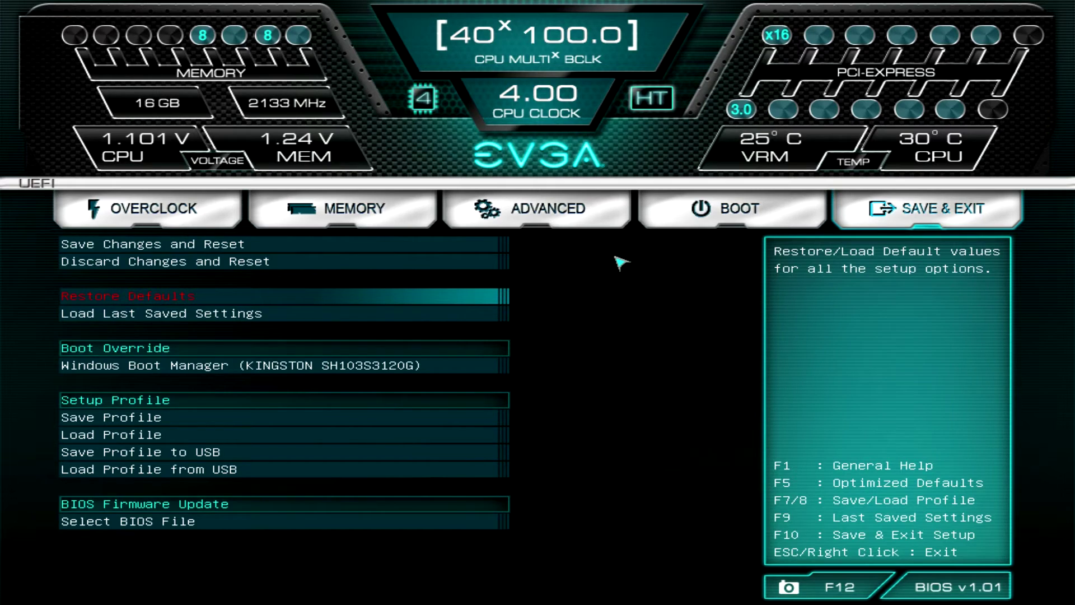
pyautogui.press('Down')
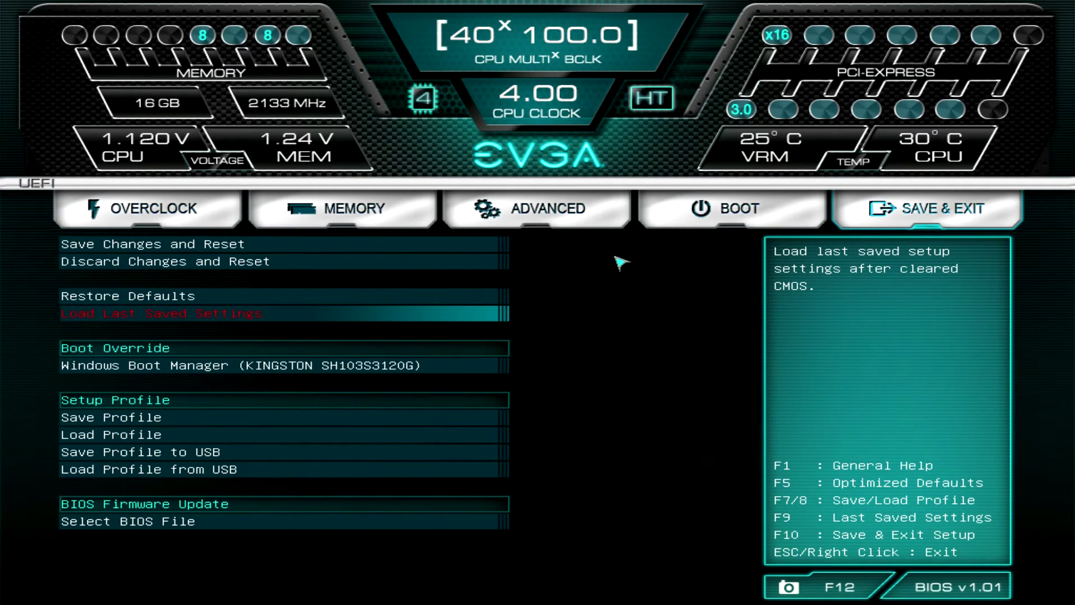
pyautogui.press('Up')
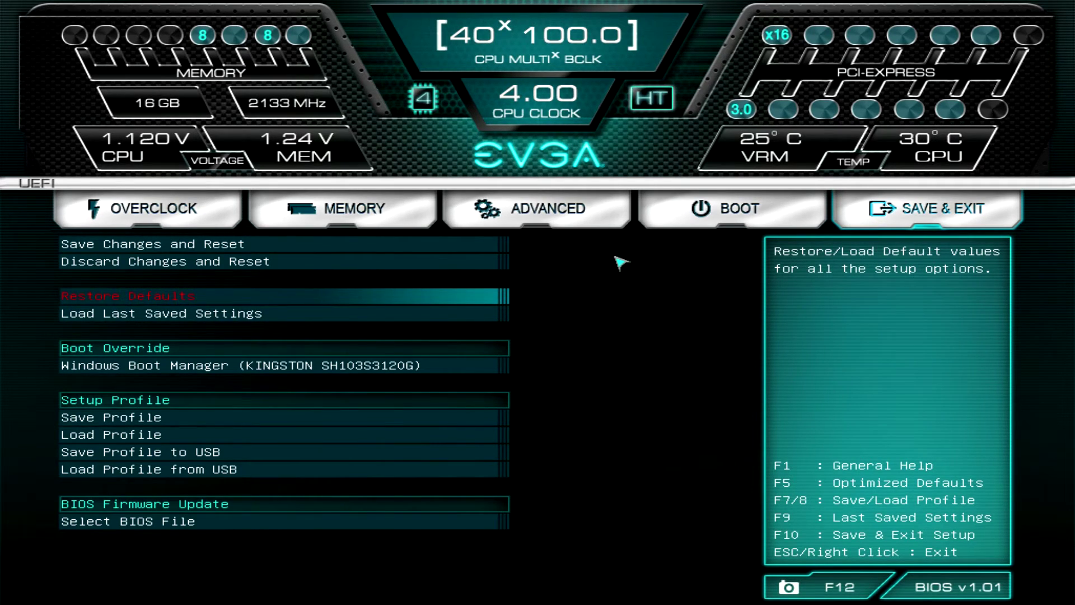
pyautogui.press('Down')
pyautogui.press('Up')
pyautogui.press('Down')
pyautogui.press('Up')
pyautogui.press('Down')
pyautogui.press('Down')
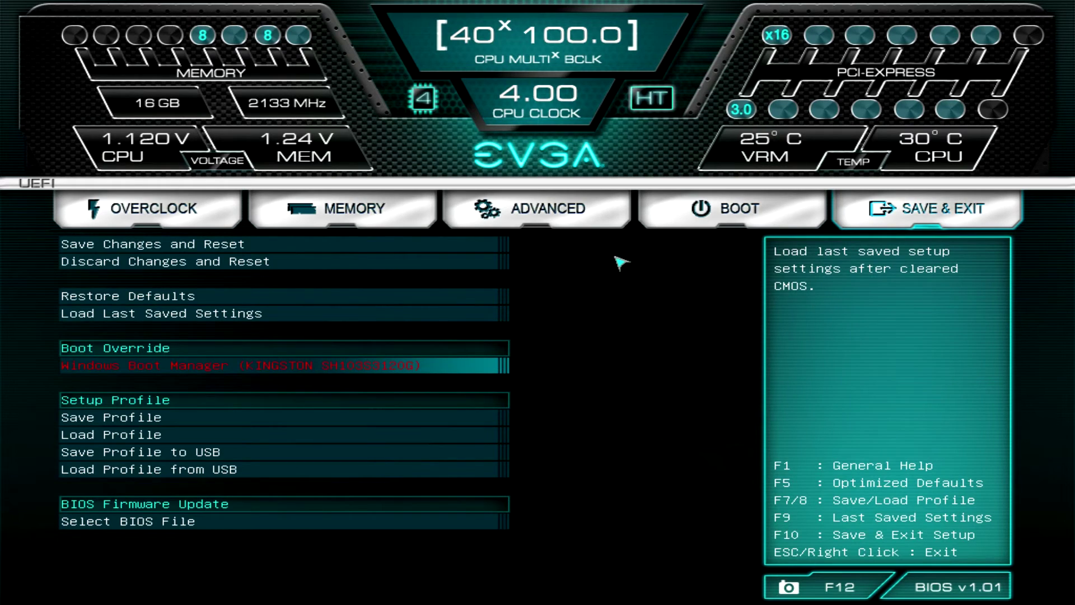
pyautogui.press('Down')
pyautogui.press('Down')
pyautogui.press('Down')
pyautogui.press('Down')
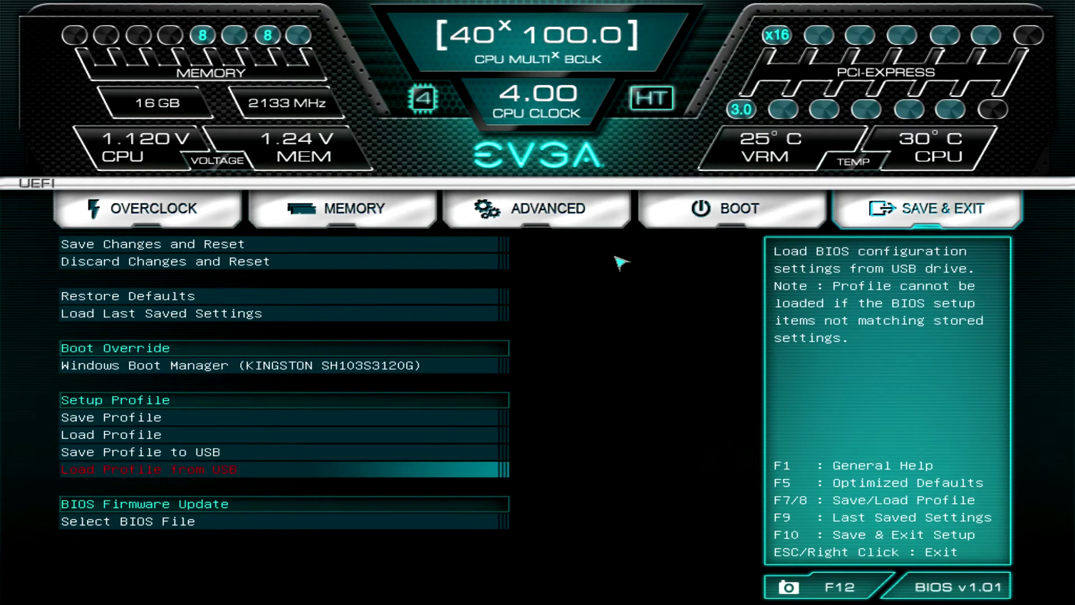
pyautogui.press('Up')
pyautogui.press('Down')
pyautogui.press('Down')
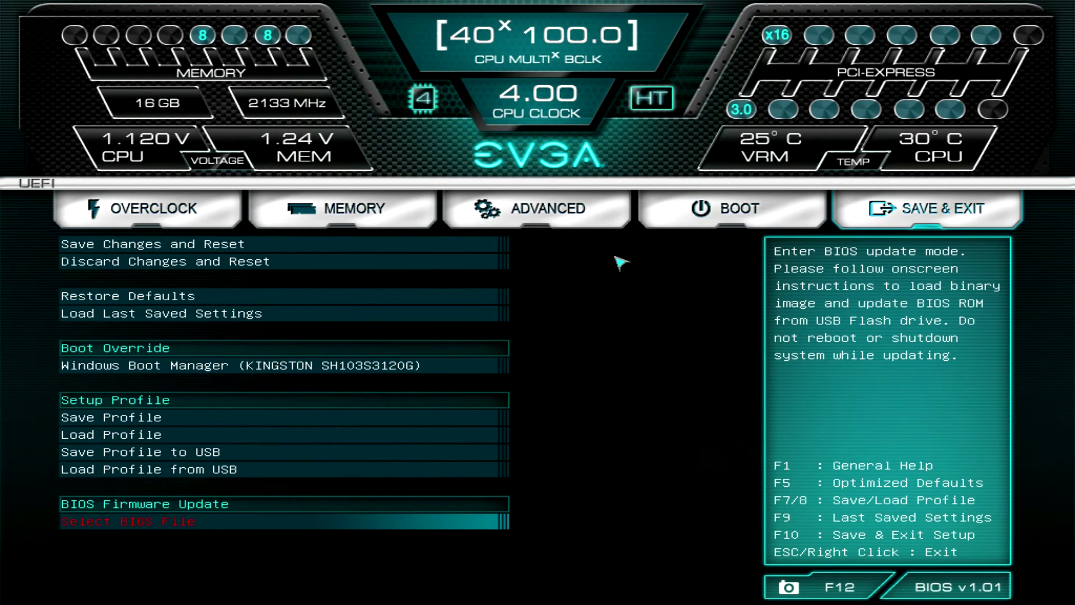
pyautogui.press('Escape')
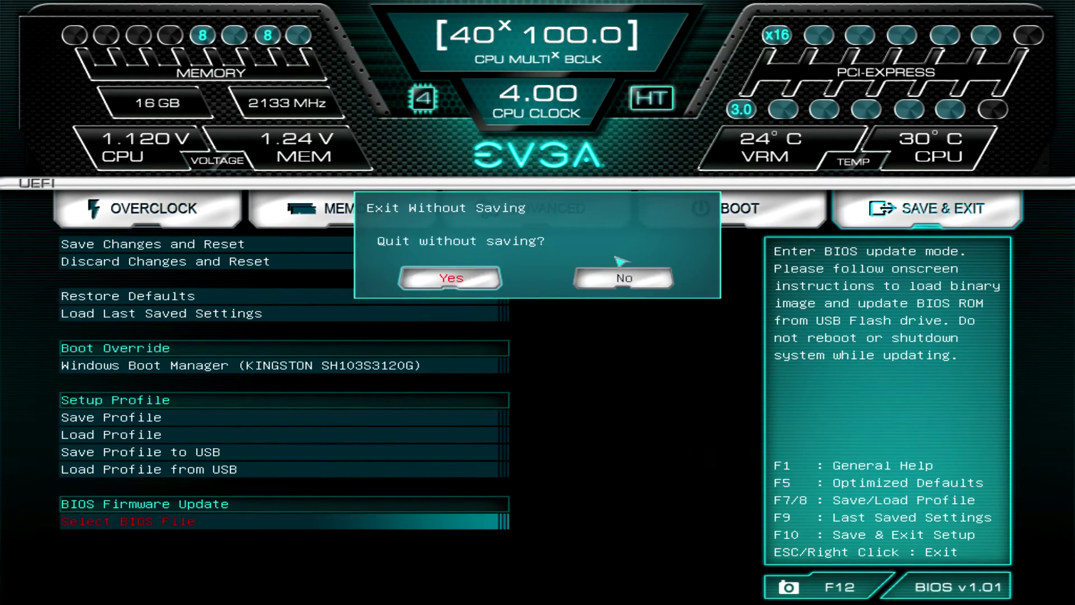
pyautogui.press('Right')
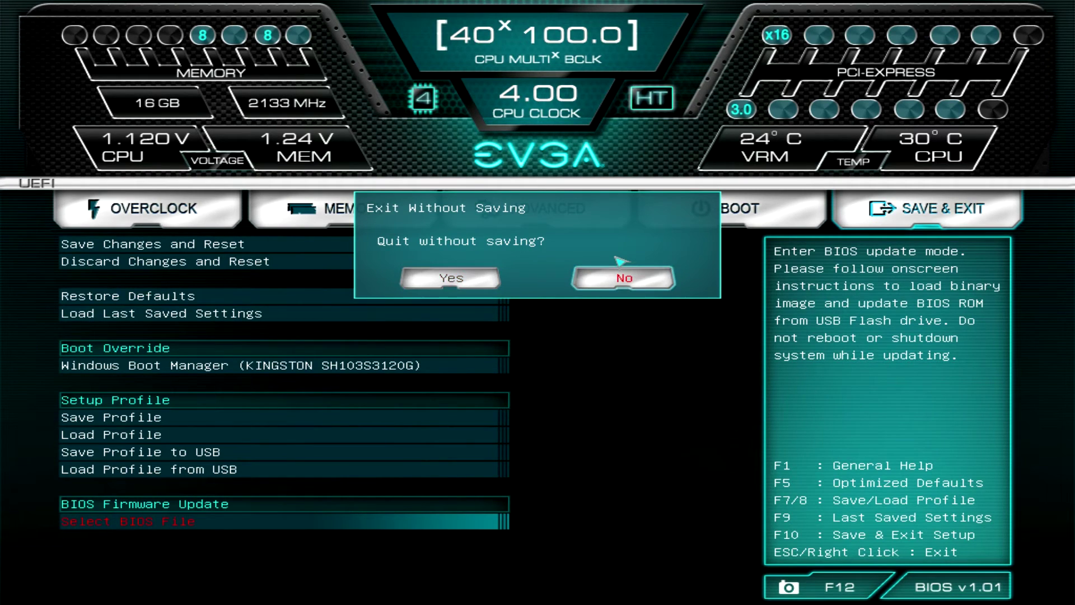
pyautogui.press('Return')
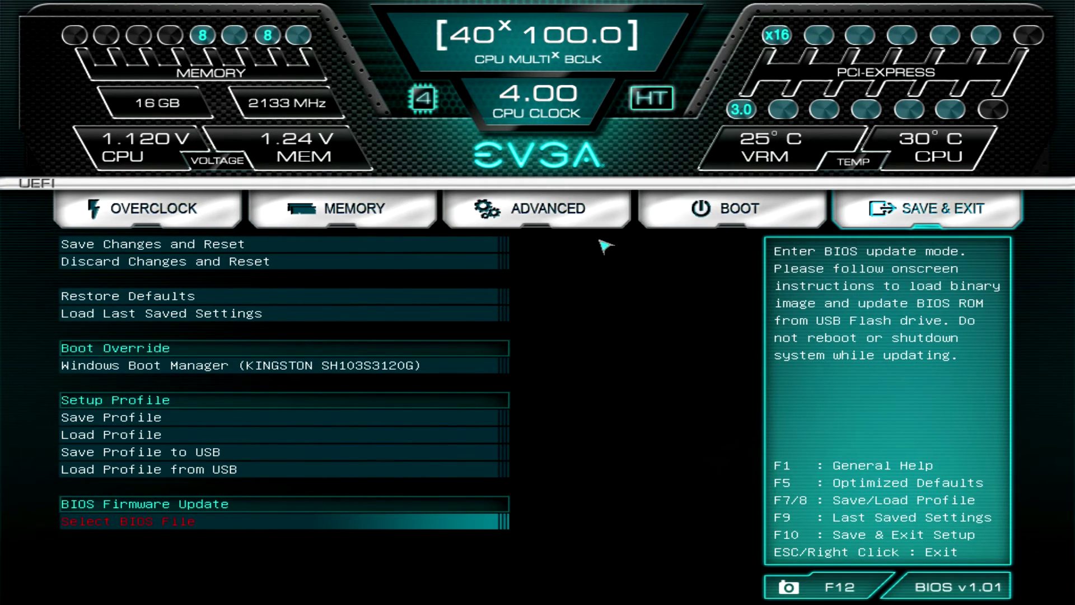
pyautogui.click(216, 221)
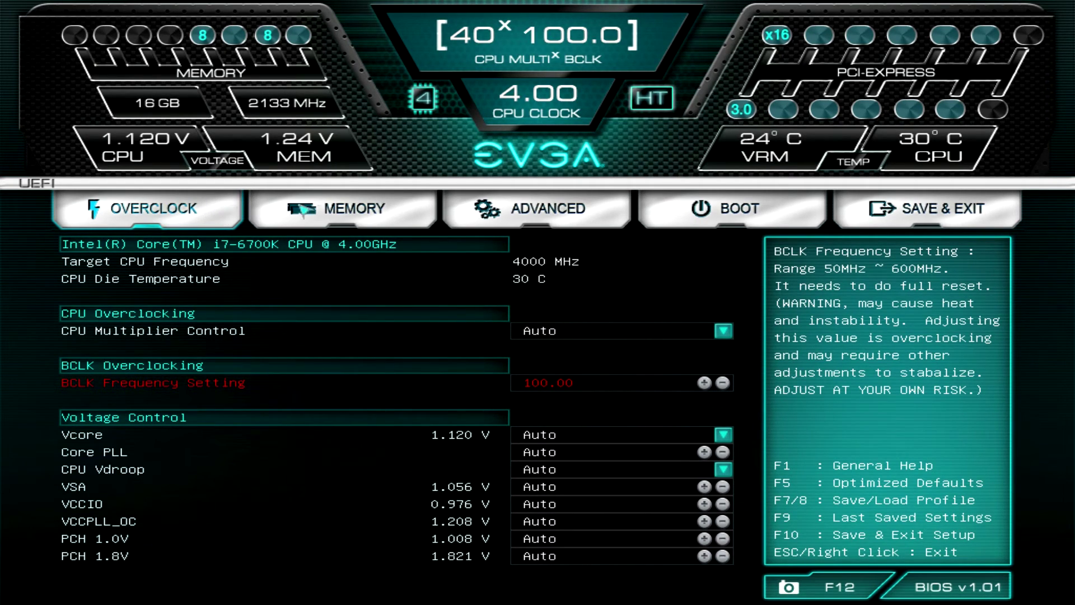
pyautogui.press('Right')
pyautogui.press('Right')
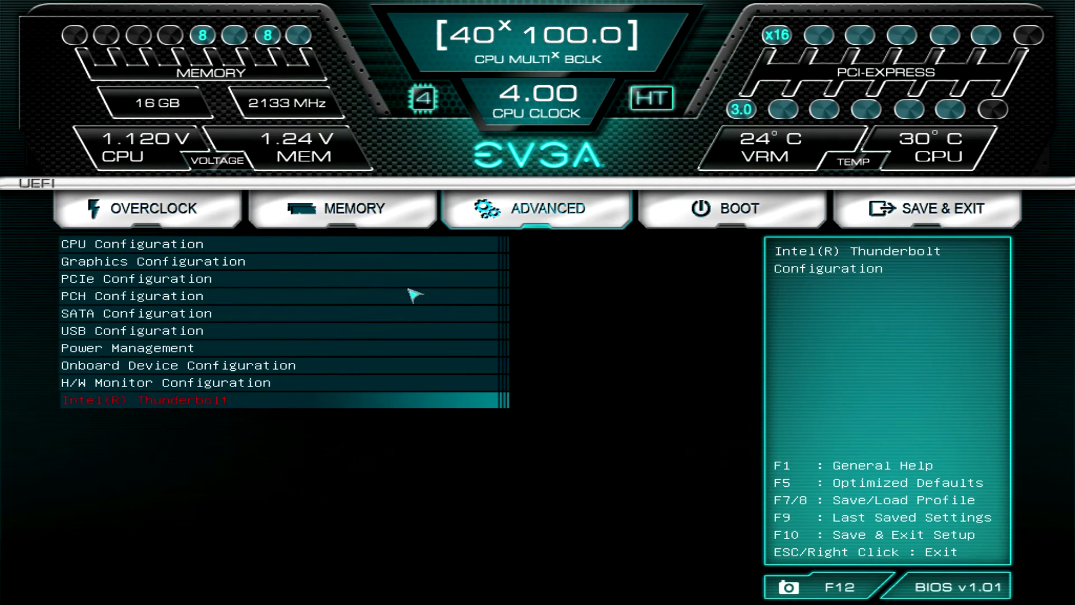
pyautogui.click(729, 222)
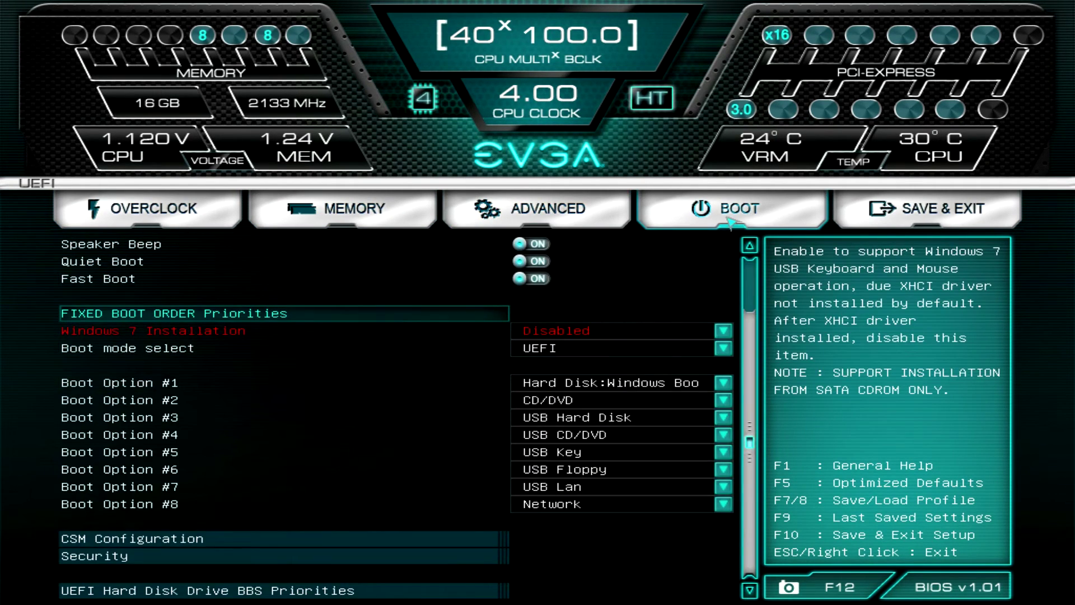
pyautogui.click(918, 219)
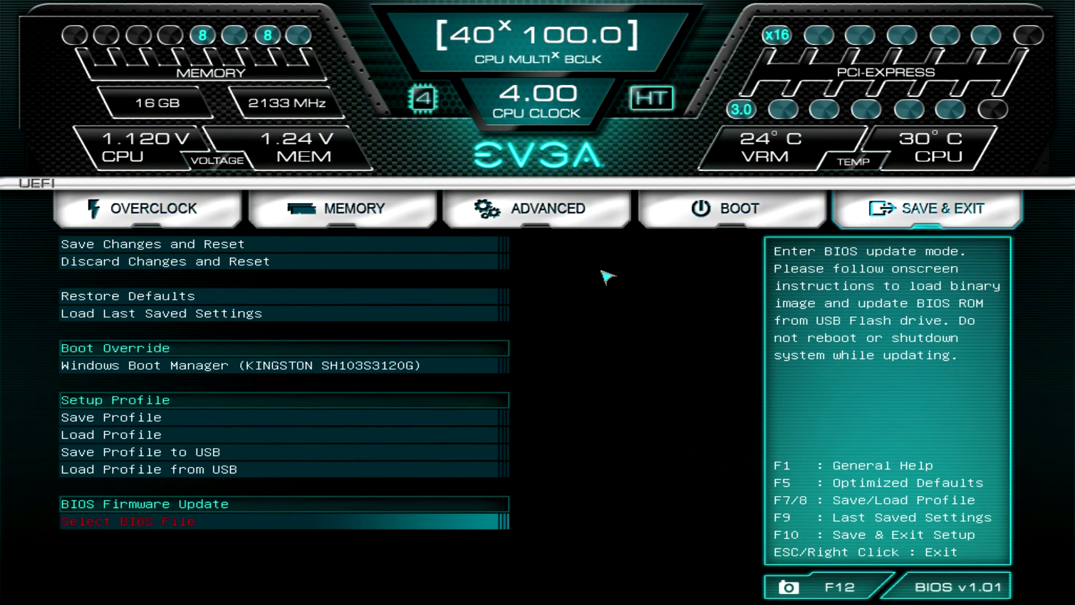
pyautogui.press('F10')
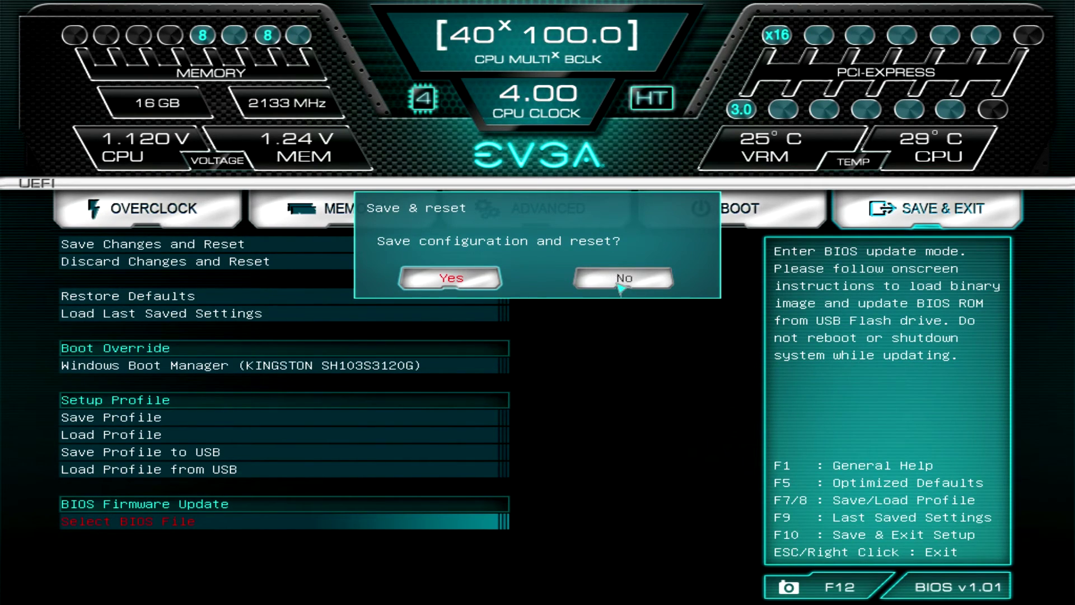
pyautogui.click(620, 287)
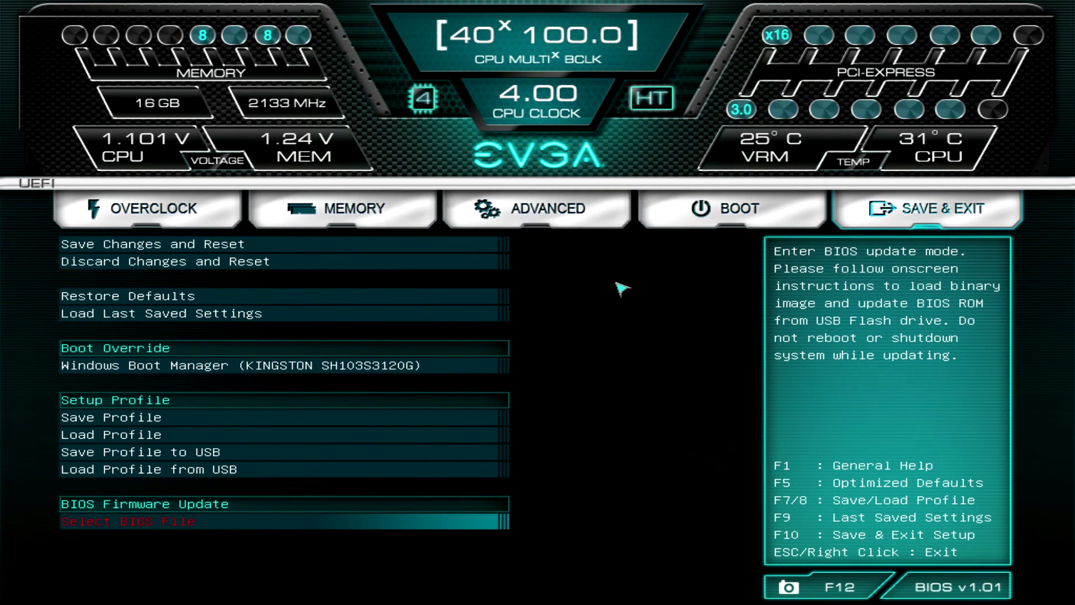